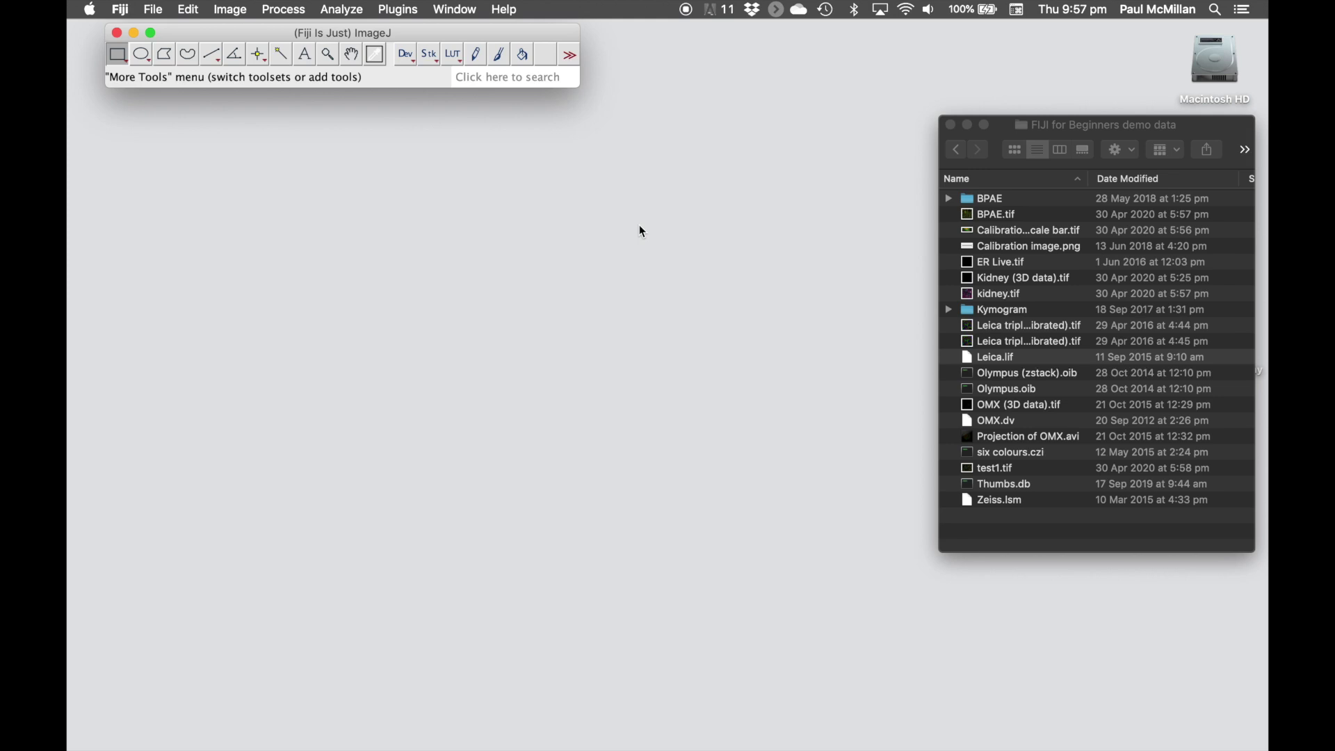
- Select OMX.dv in the 'FIJI for Beginners demo data' Finder listing
{"action": "left_click", "coordinate": [1059, 126]}
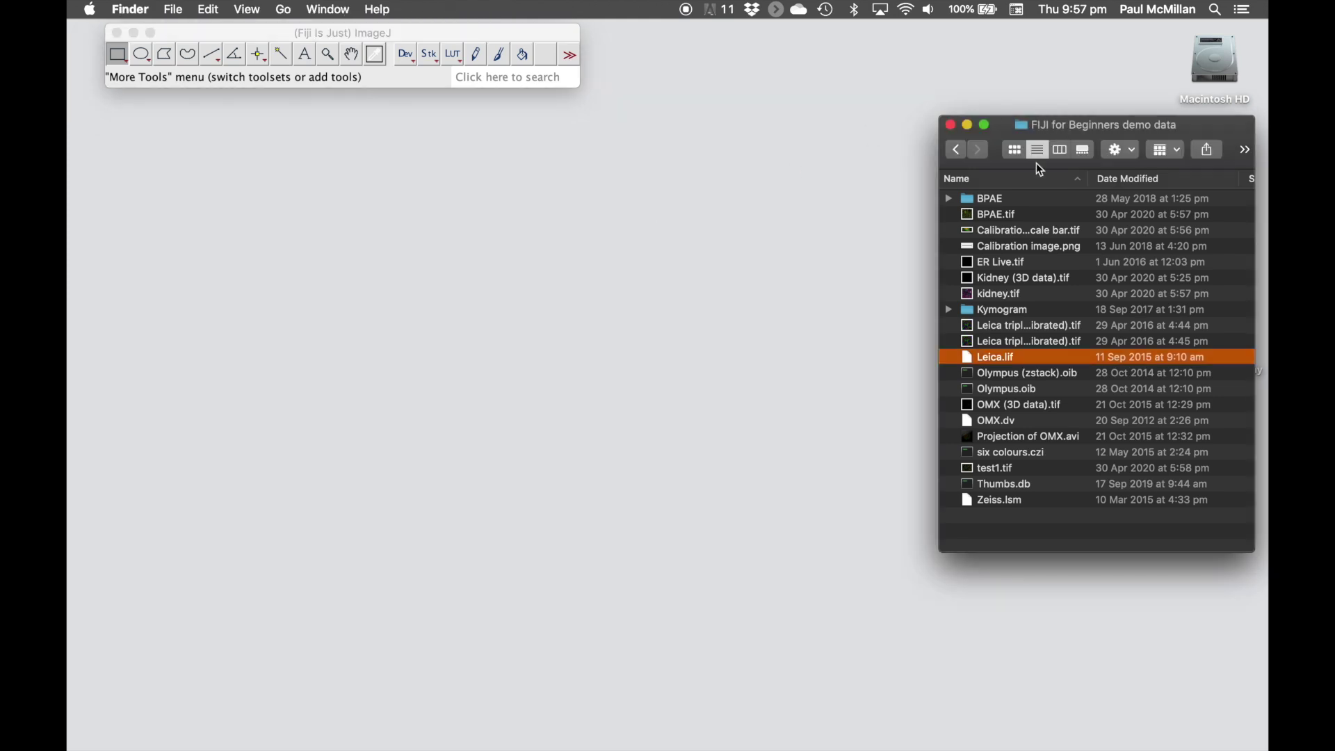
{"action": "left_click", "coordinate": [994, 420]}
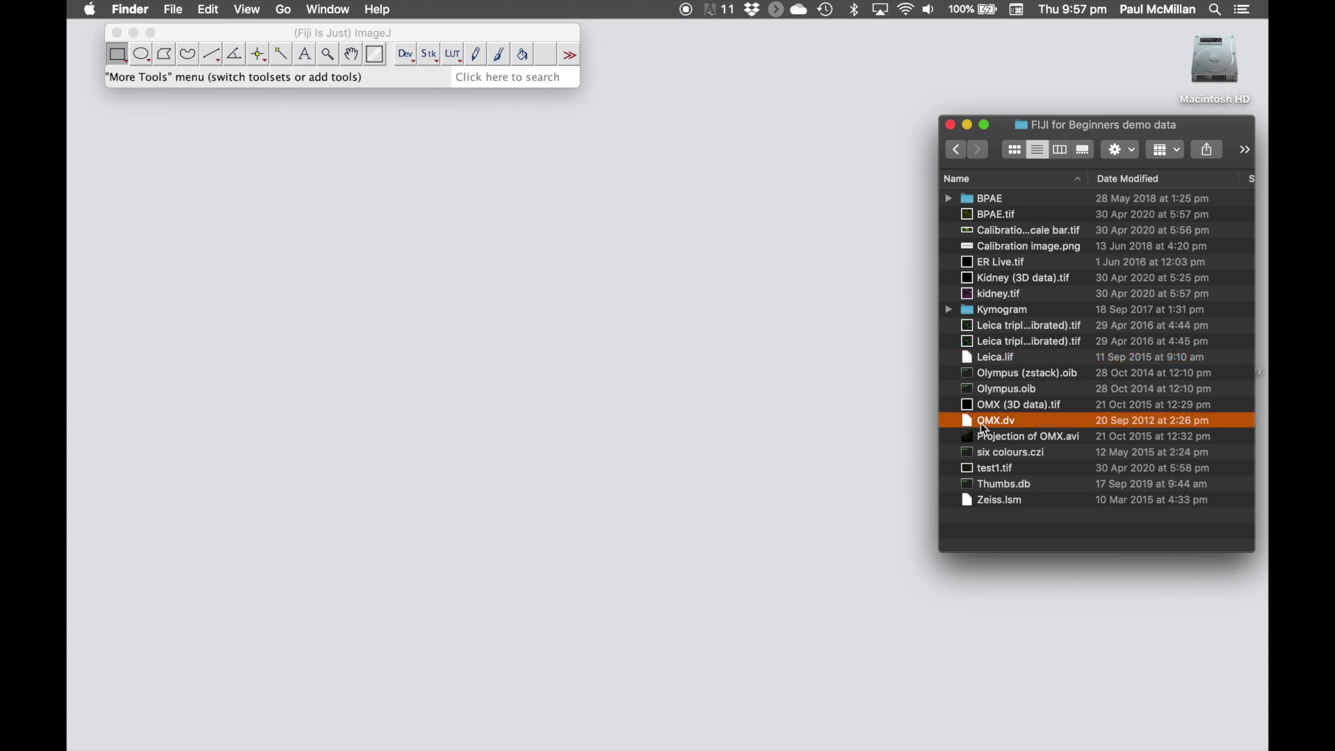
- Open OMX.dv as a 2-channel, 54-slice 32-bit stack and enlarge its image window
{"action": "left_click_drag", "start_coordinate": [980, 427], "coordinate": [373, 82]}
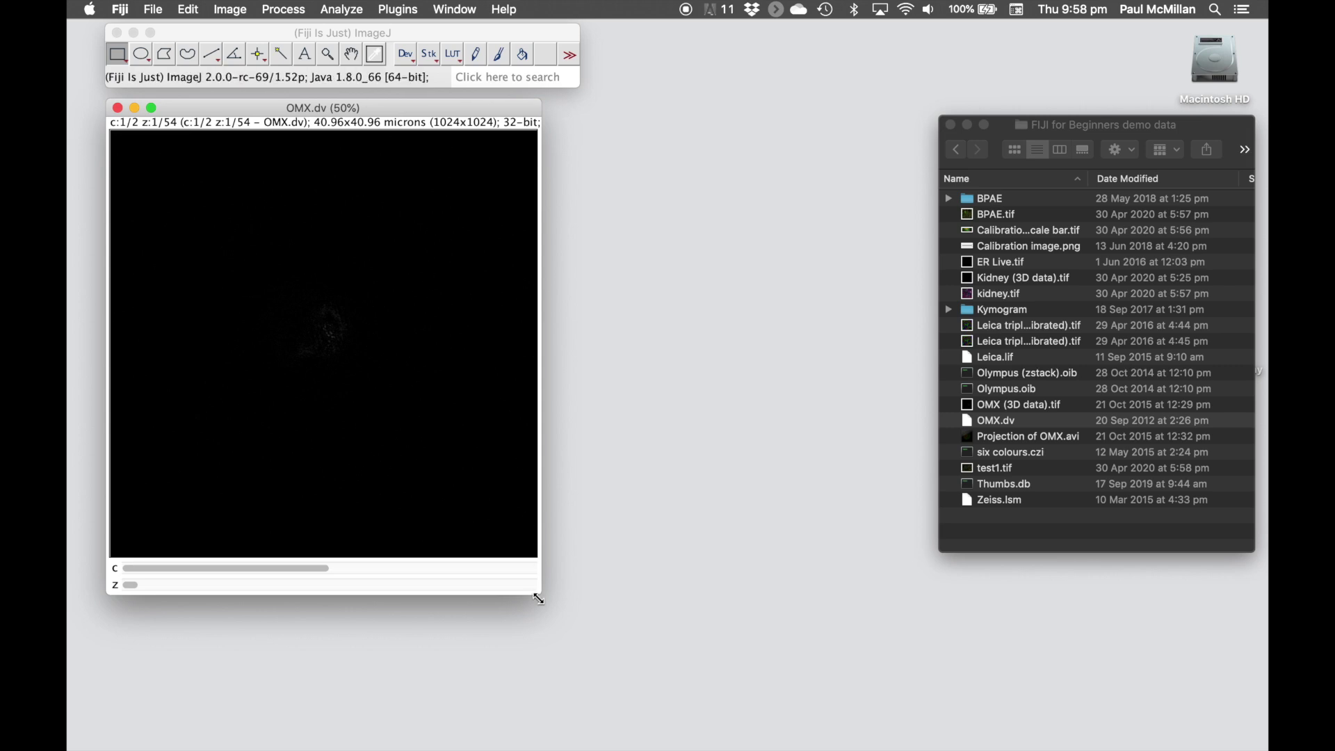
{"action": "left_click_drag", "start_coordinate": [541, 595], "coordinate": [599, 603]}
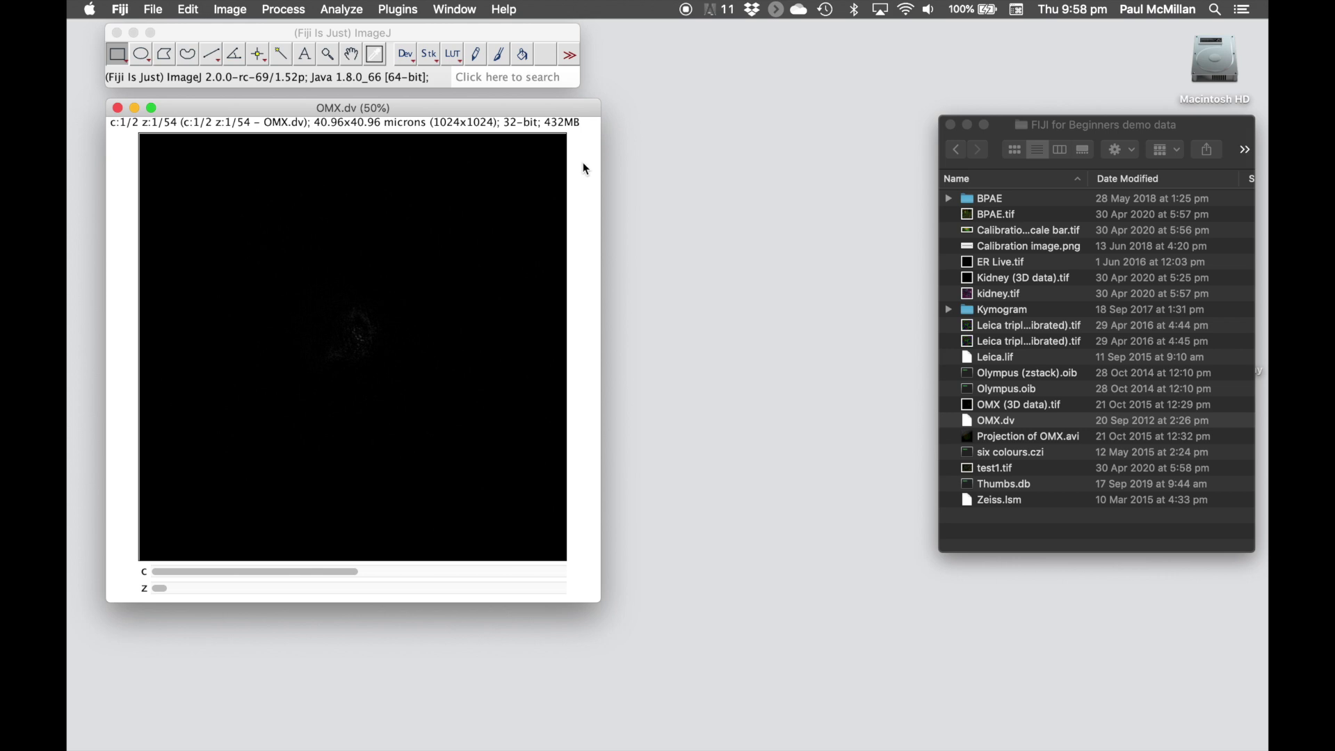
{"action": "left_click", "coordinate": [1065, 132]}
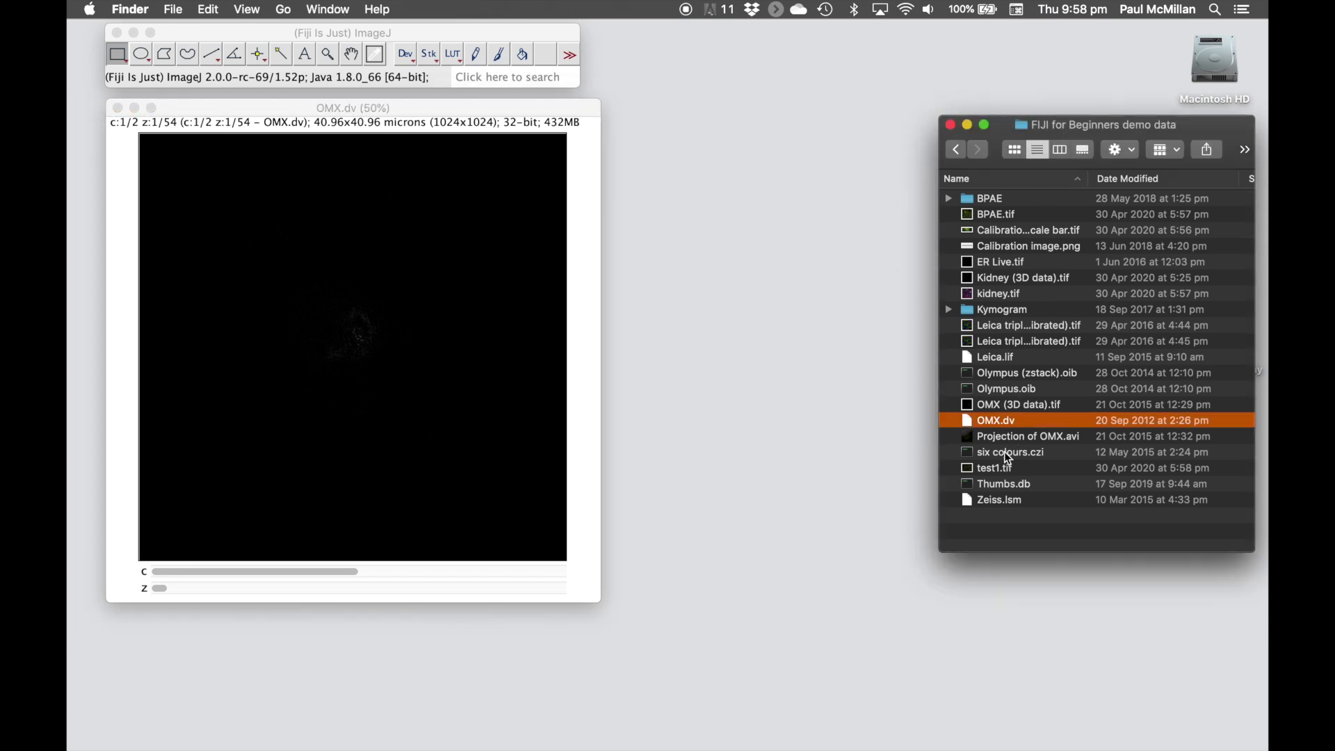
- Open six colours.czi with default import options, move it to the right, and browse its channels
{"action": "left_click_drag", "start_coordinate": [1004, 452], "coordinate": [398, 78]}
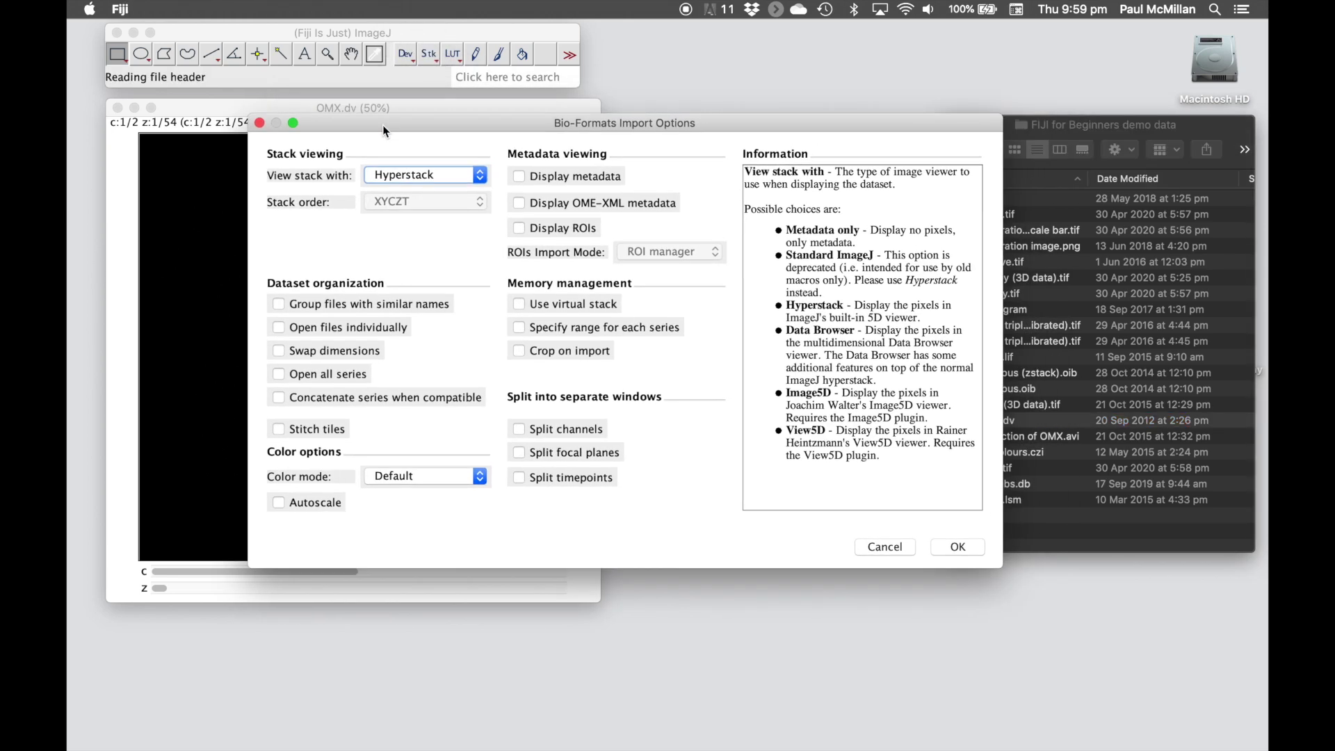
{"action": "left_click", "coordinate": [944, 552]}
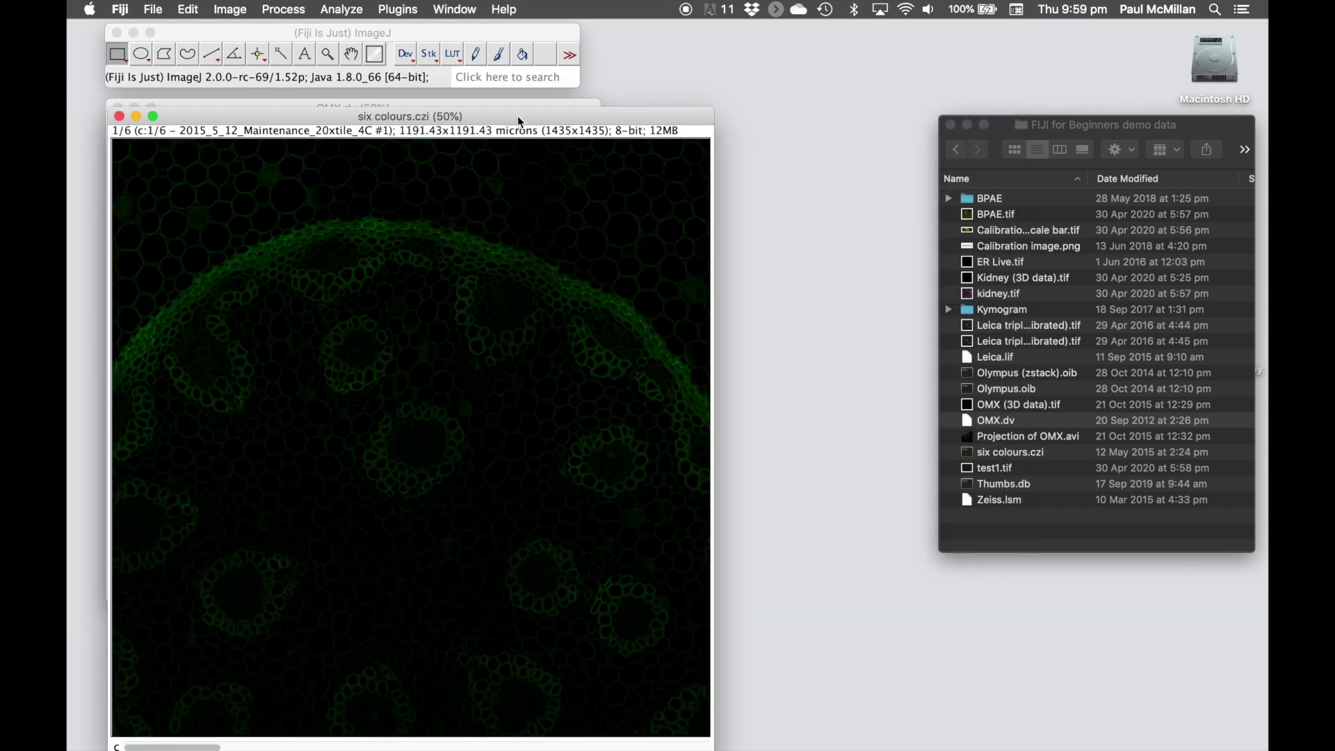
{"action": "left_click_drag", "start_coordinate": [518, 117], "coordinate": [1020, 83]}
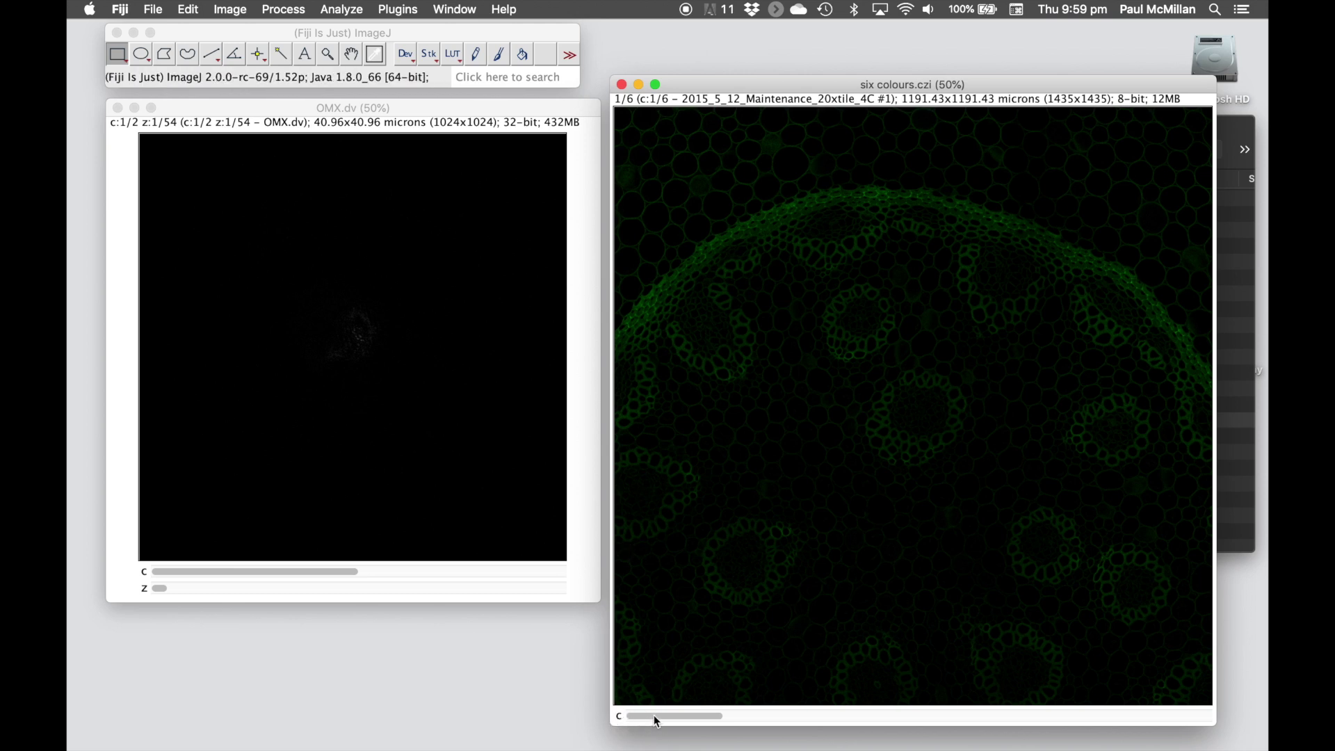
{"action": "left_click_drag", "start_coordinate": [705, 723], "coordinate": [653, 723]}
- Show OMX.dv at channel 2, slice 23 of 54, then close six colours.czi
{"action": "left_click", "coordinate": [468, 111]}
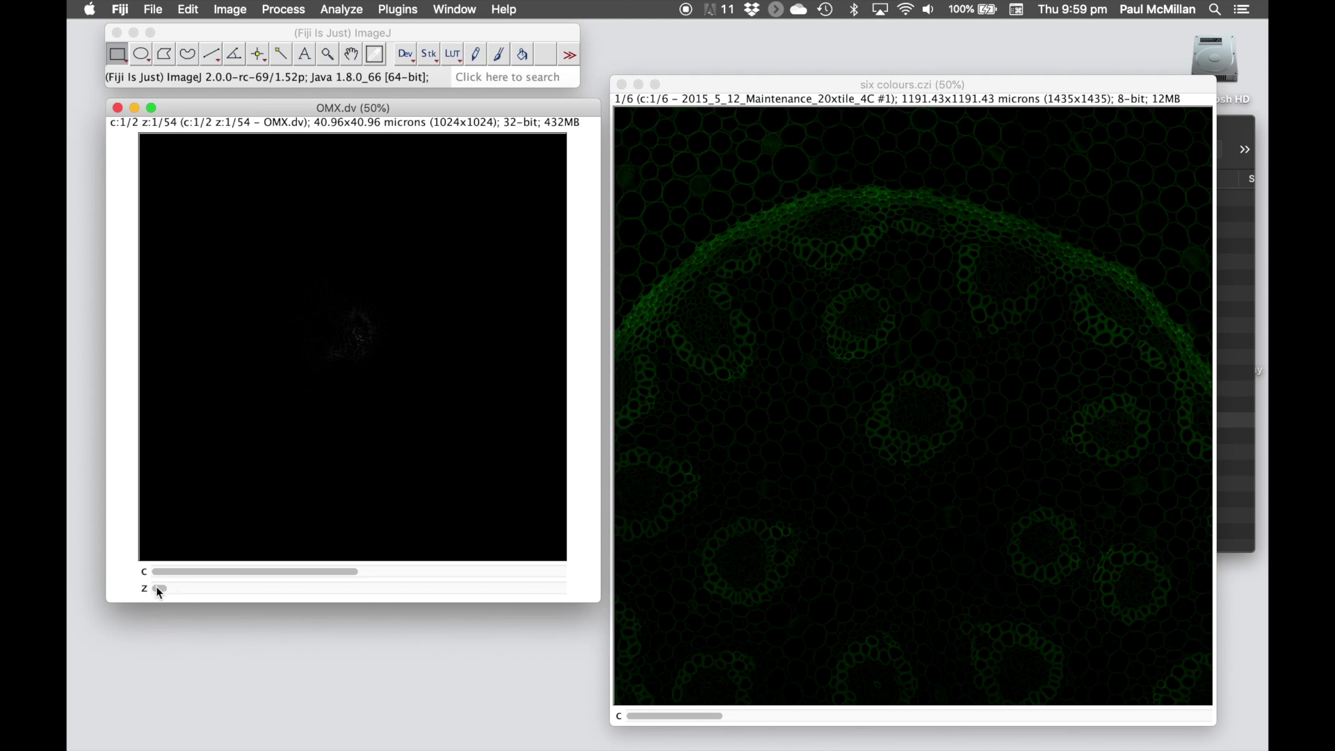
{"action": "left_click_drag", "start_coordinate": [159, 589], "coordinate": [341, 611]}
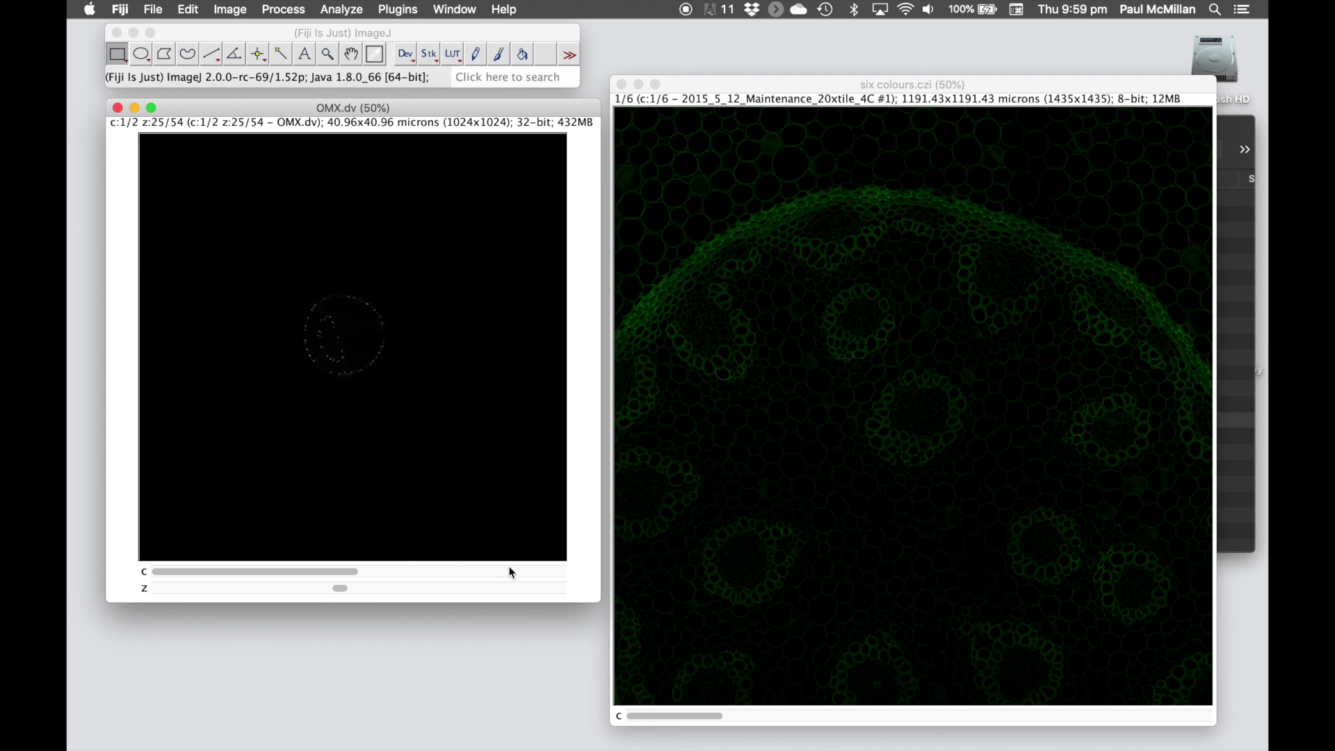
{"action": "left_click", "coordinate": [522, 577]}
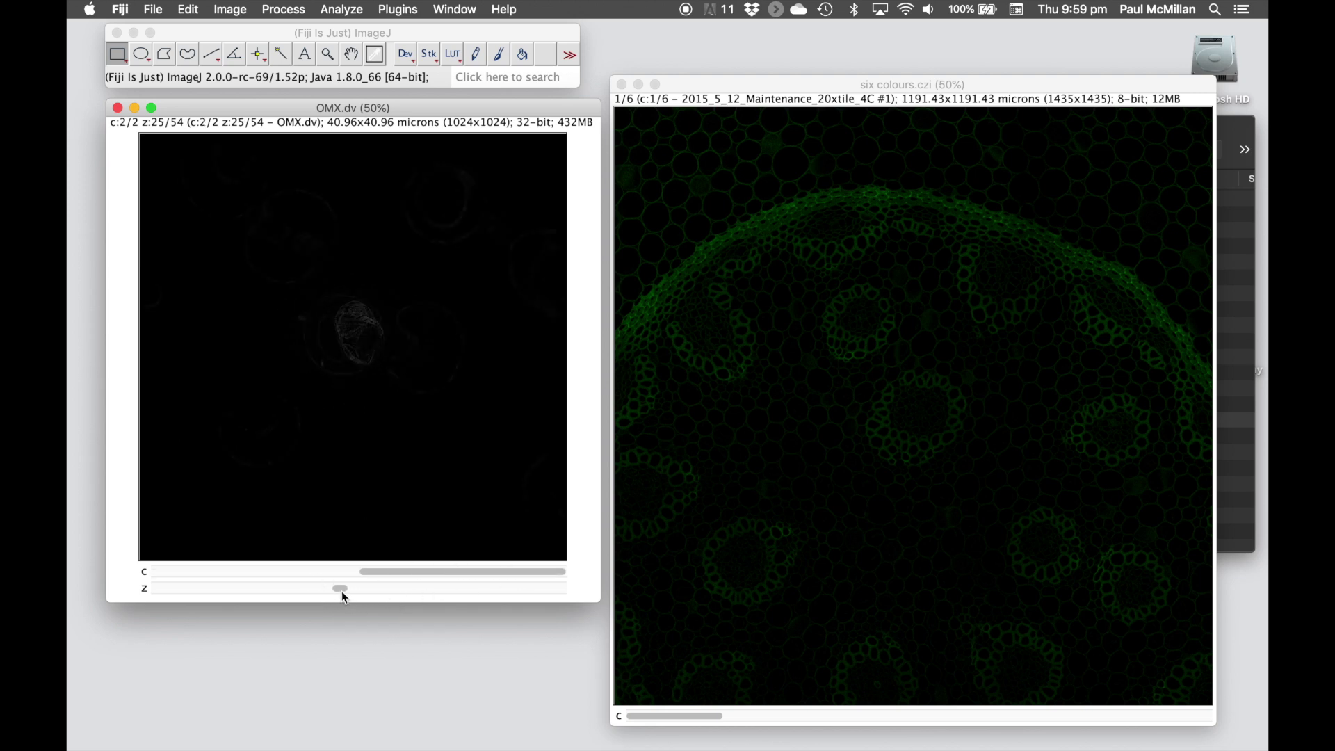
{"action": "mouse_move", "coordinate": [342, 591]}
{"action": "left_mouse_down"}
{"action": "mouse_move", "coordinate": [261, 590]}
{"action": "mouse_move", "coordinate": [384, 590]}
{"action": "mouse_move", "coordinate": [434, 608]}
{"action": "mouse_move", "coordinate": [275, 608]}
{"action": "mouse_move", "coordinate": [322, 607]}
{"action": "left_mouse_up"}
{"action": "left_click_drag", "start_coordinate": [423, 105], "coordinate": [408, 102]}
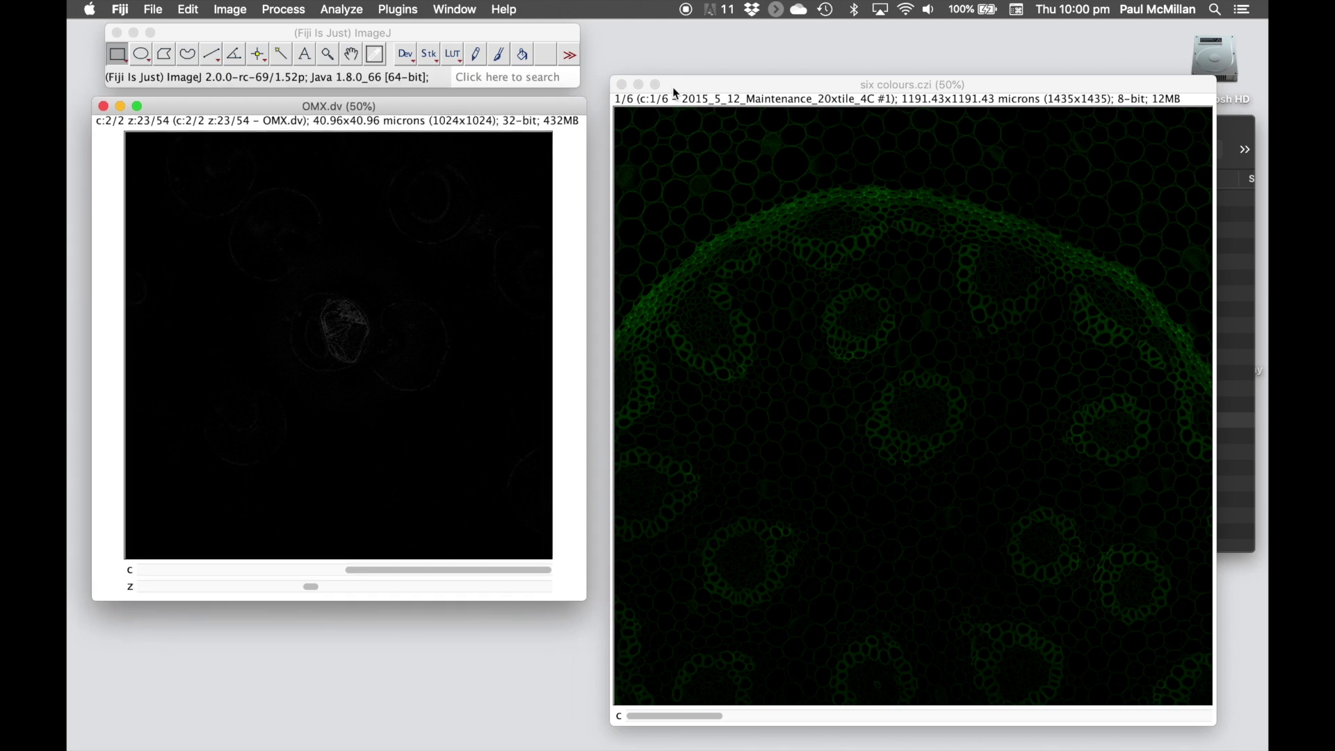
{"action": "left_click", "coordinate": [623, 84]}
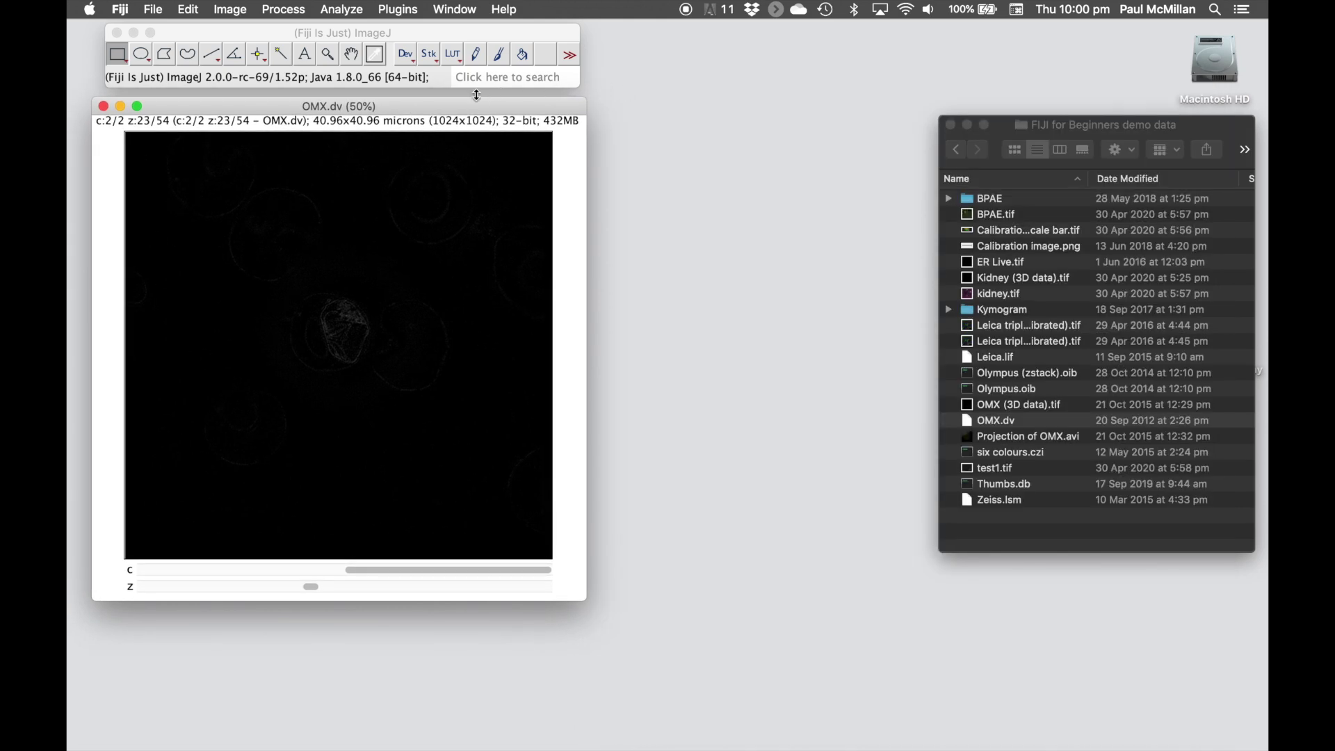
{"action": "left_click", "coordinate": [469, 36]}
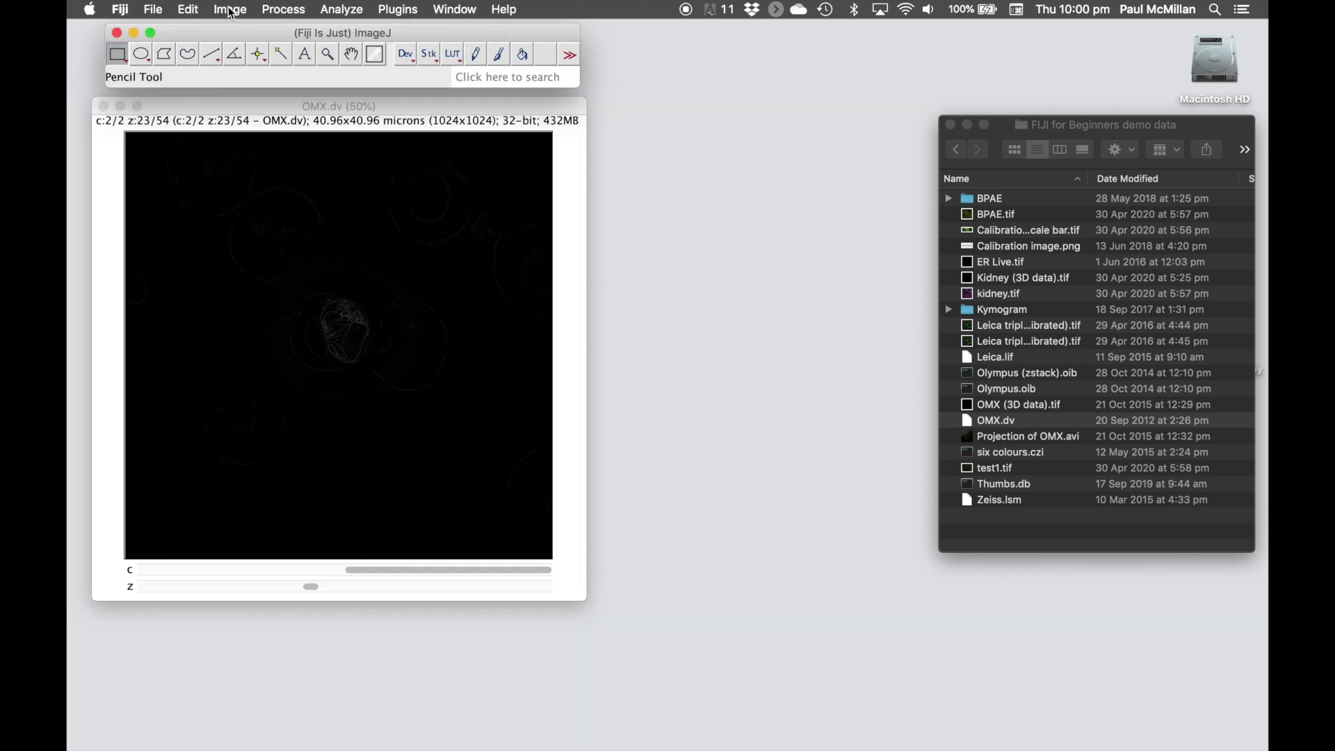
{"action": "left_click", "coordinate": [231, 10]}
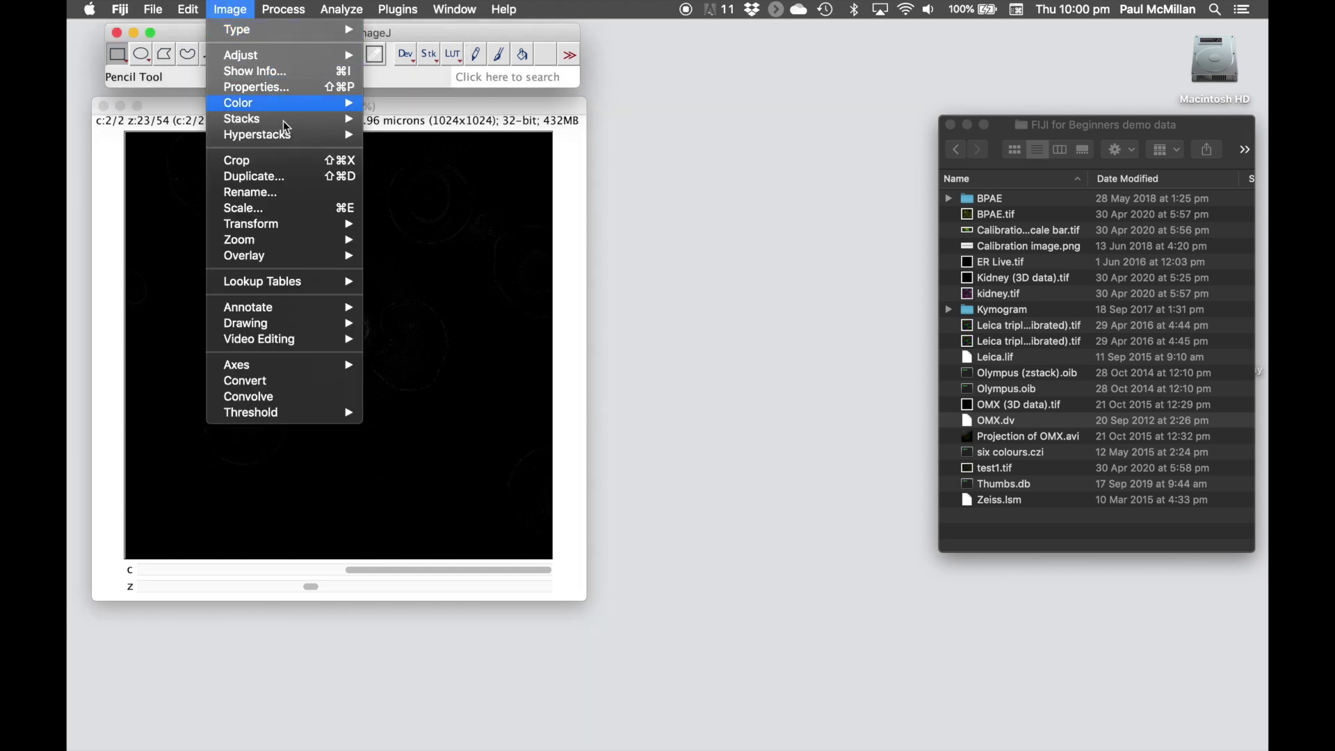
{"action": "mouse_move", "coordinate": [320, 120]}
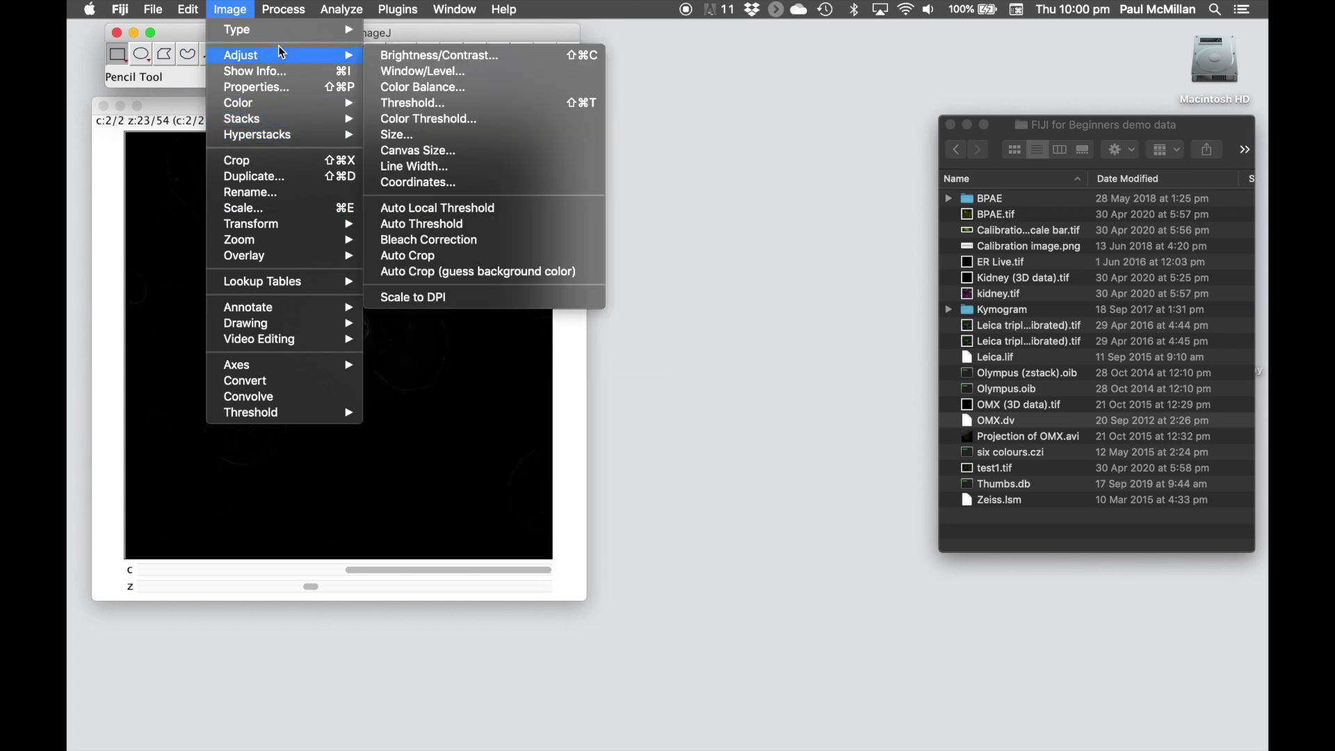
{"action": "mouse_move", "coordinate": [283, 9]}
{"action": "mouse_move", "coordinate": [394, 142]}
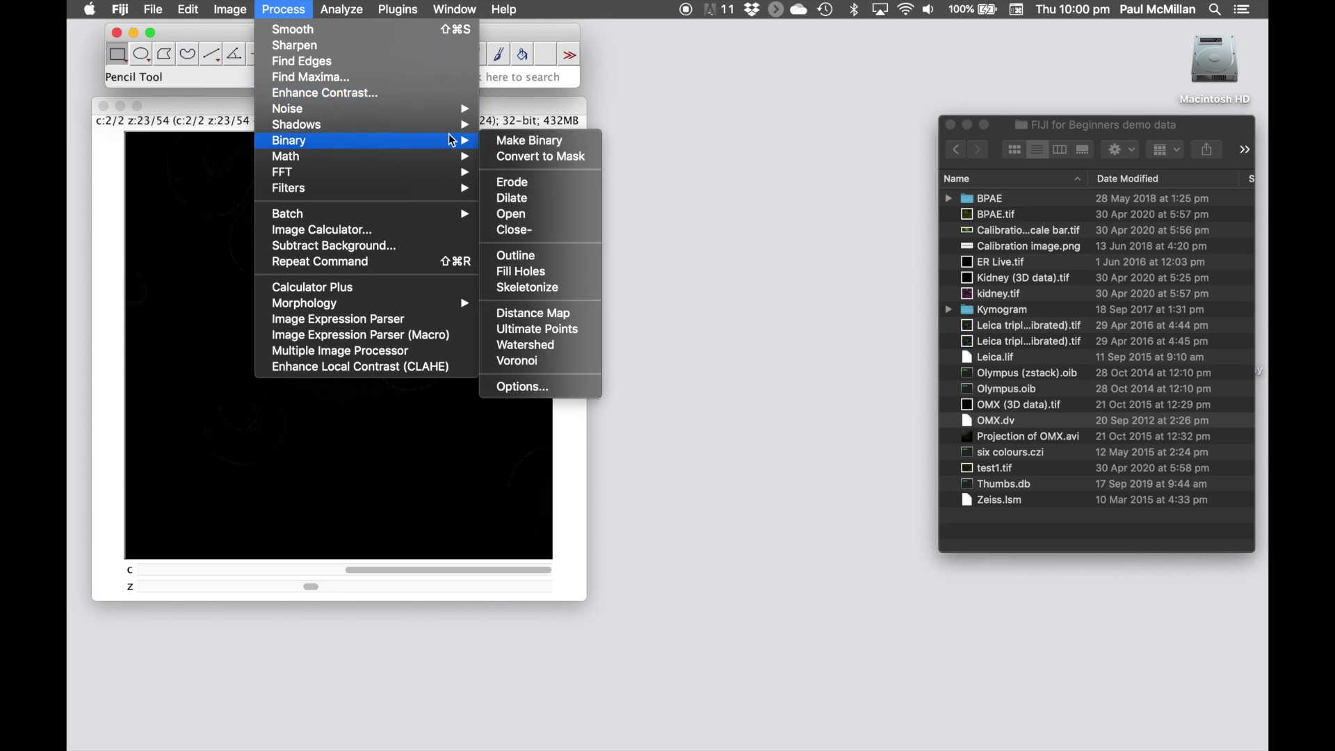
{"action": "left_click", "coordinate": [520, 44]}
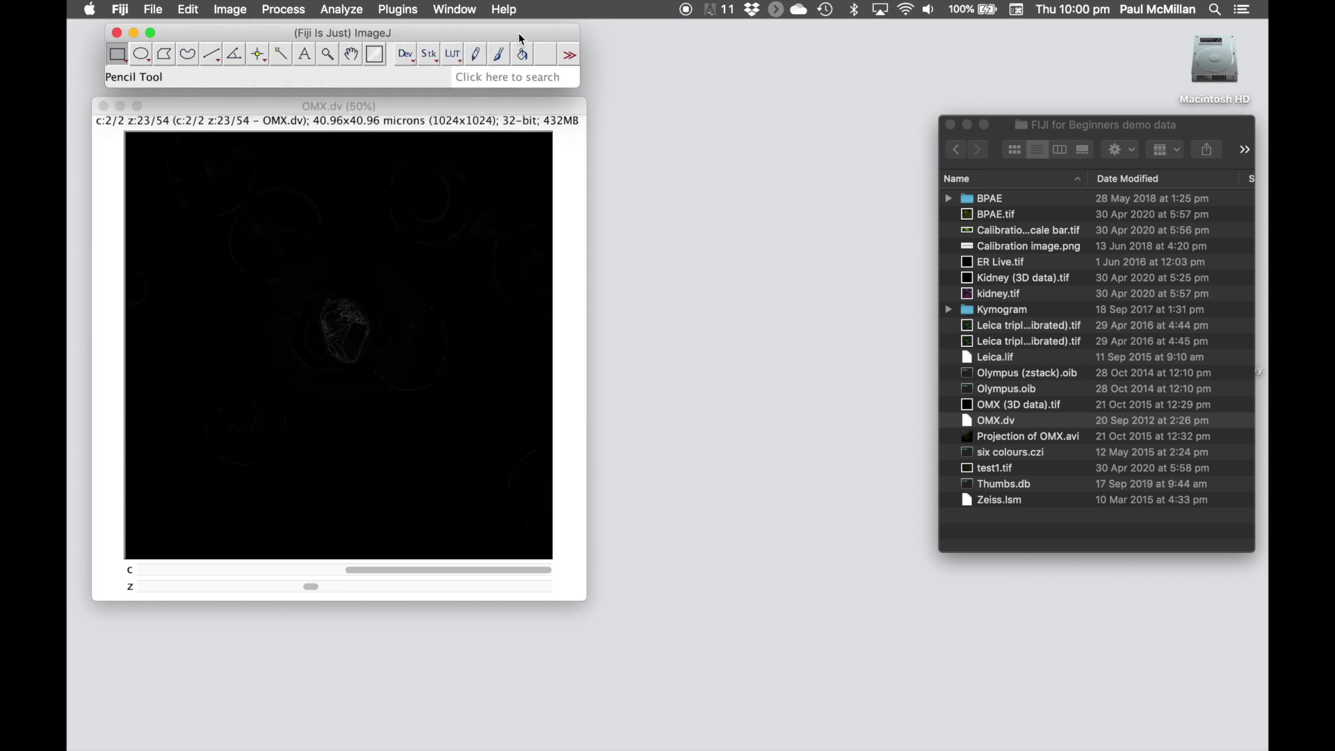
{"action": "left_click", "coordinate": [499, 77]}
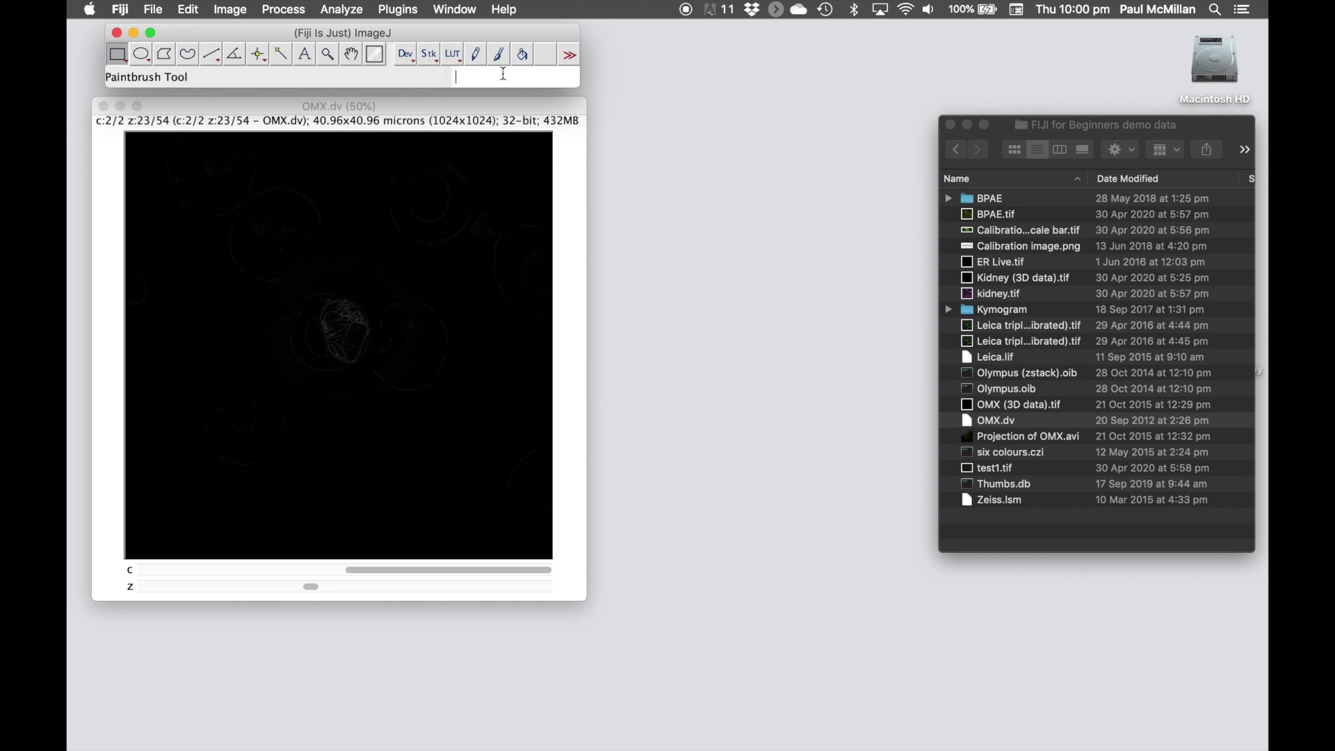
{"action": "type", "text": "duplicate"}
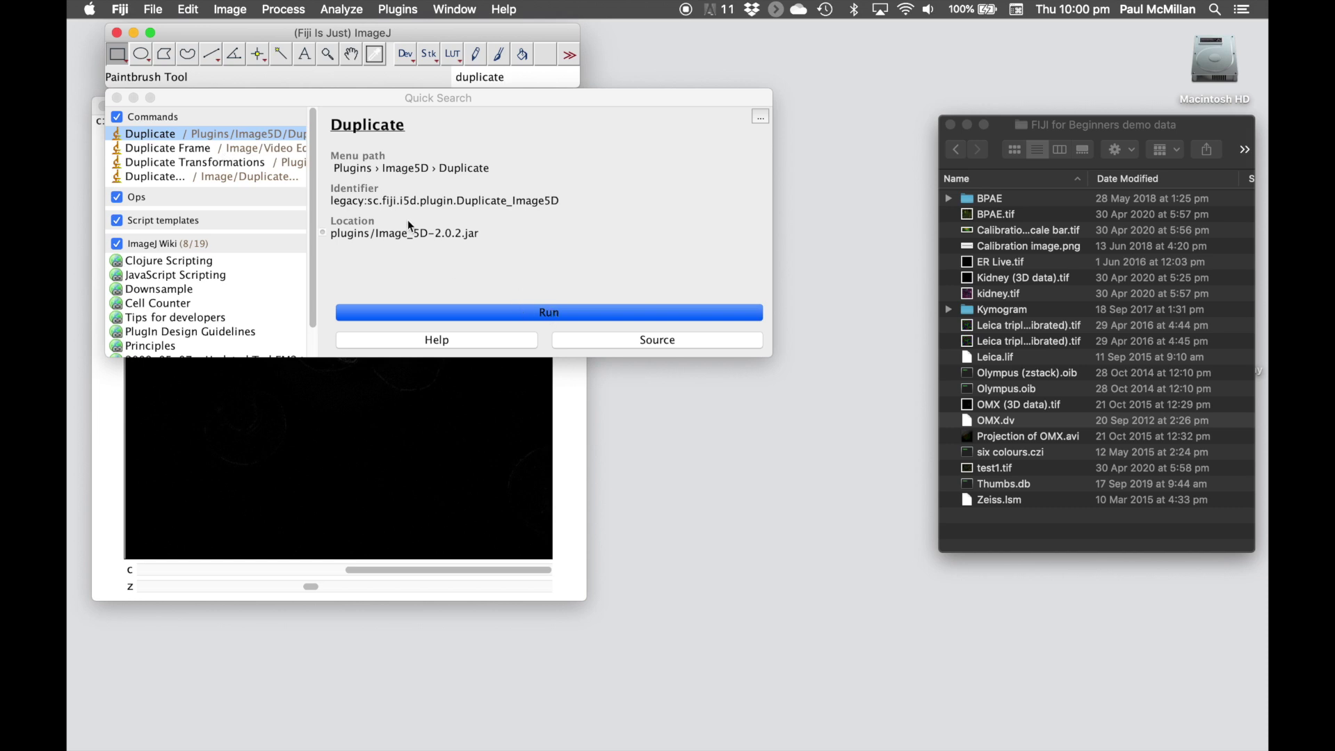
{"action": "left_click", "coordinate": [118, 98]}
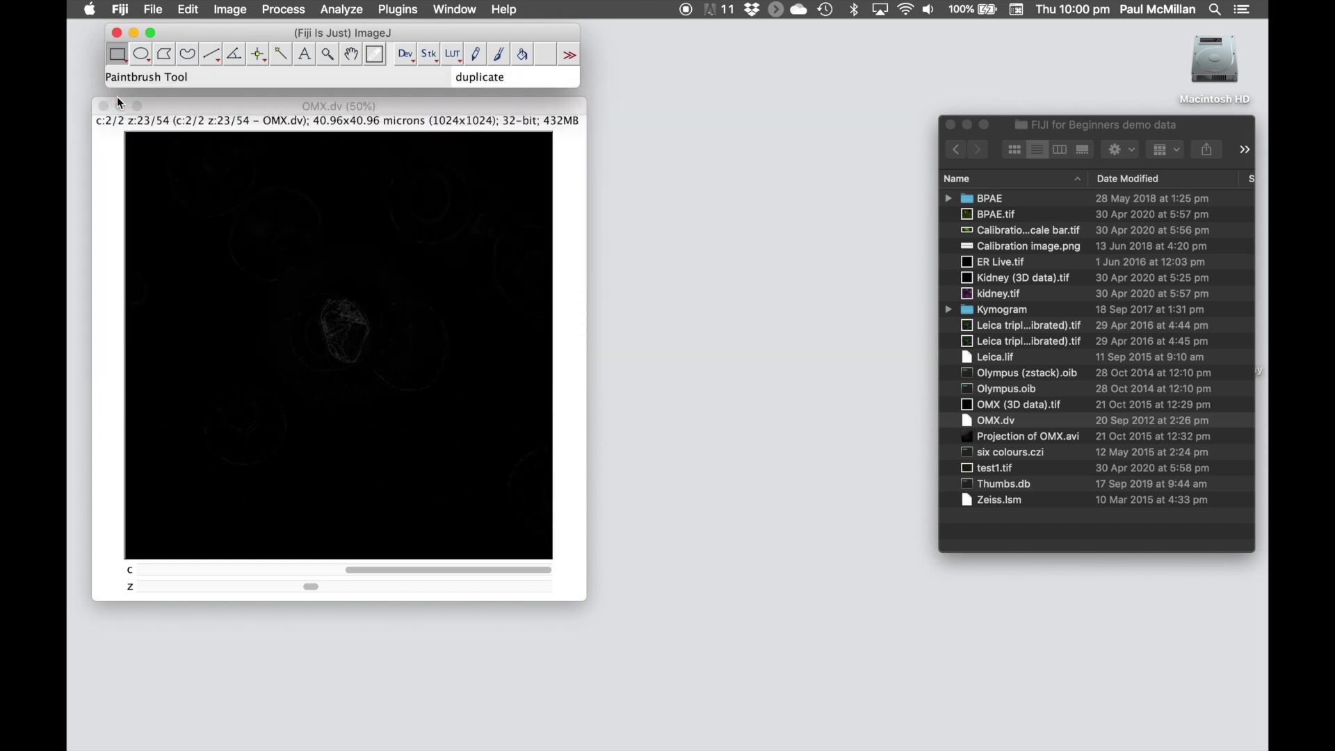
{"action": "left_click", "coordinate": [410, 114]}
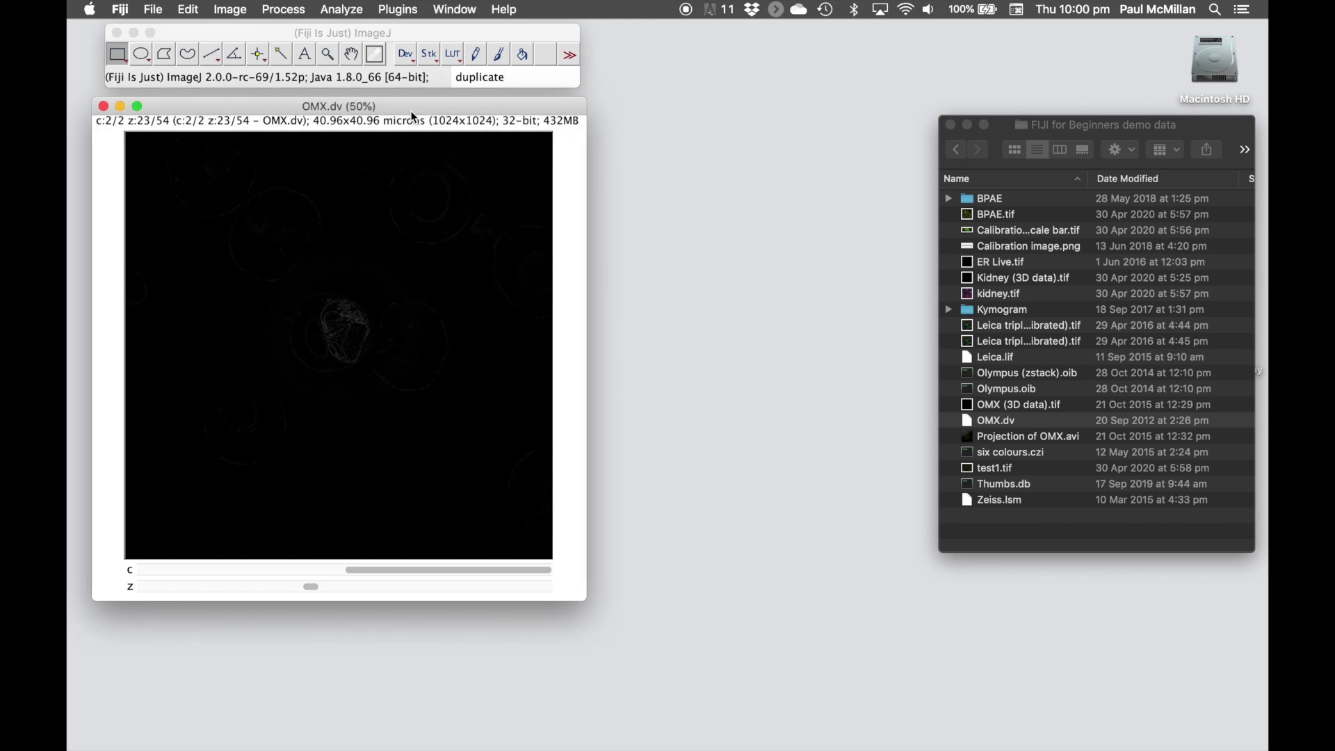
{"action": "left_click", "coordinate": [160, 11]}
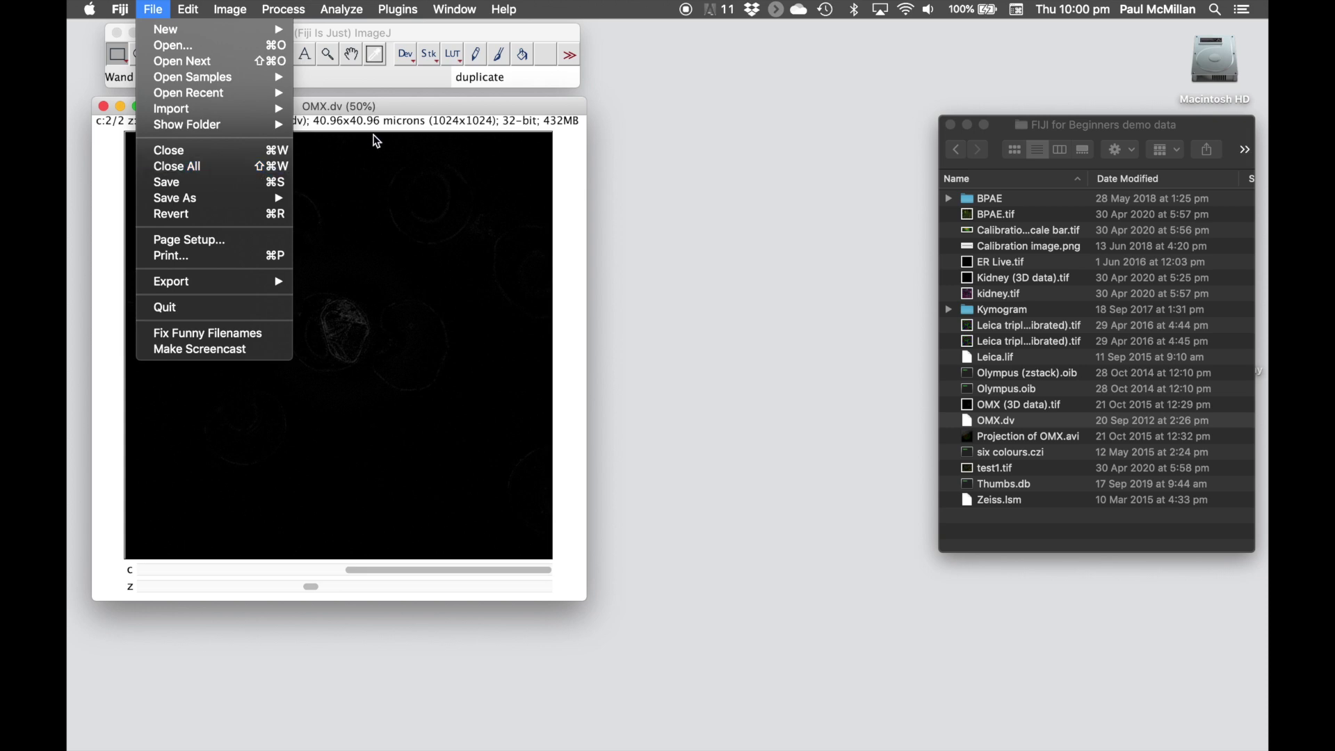
{"action": "left_click", "coordinate": [411, 109]}
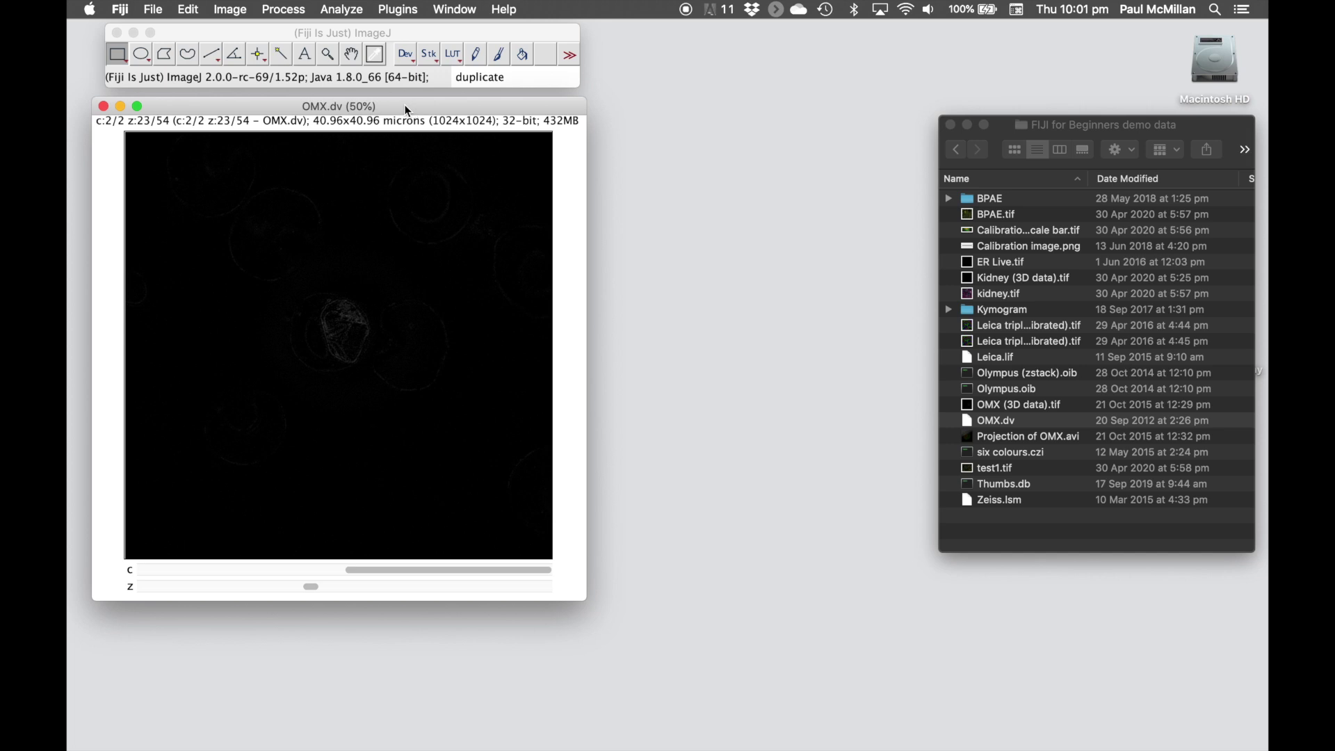
{"action": "left_click", "coordinate": [239, 14]}
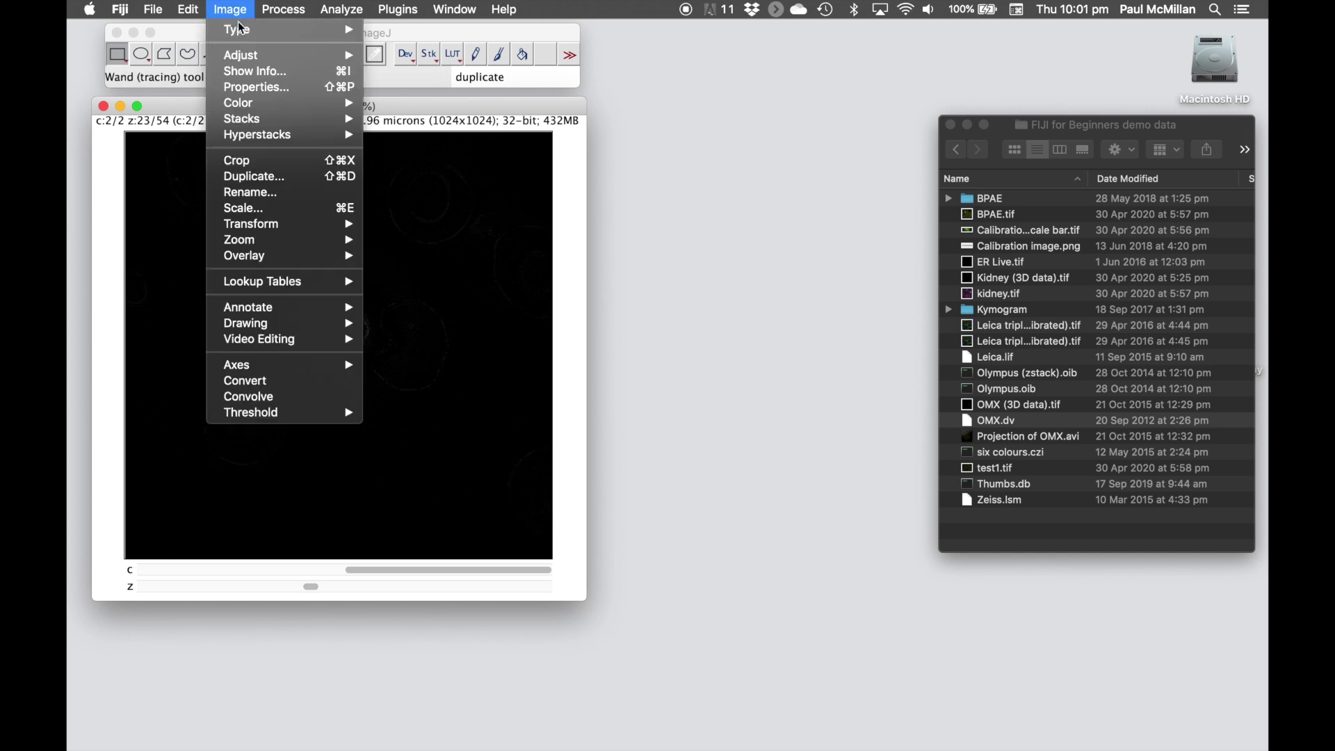
{"action": "mouse_move", "coordinate": [243, 30]}
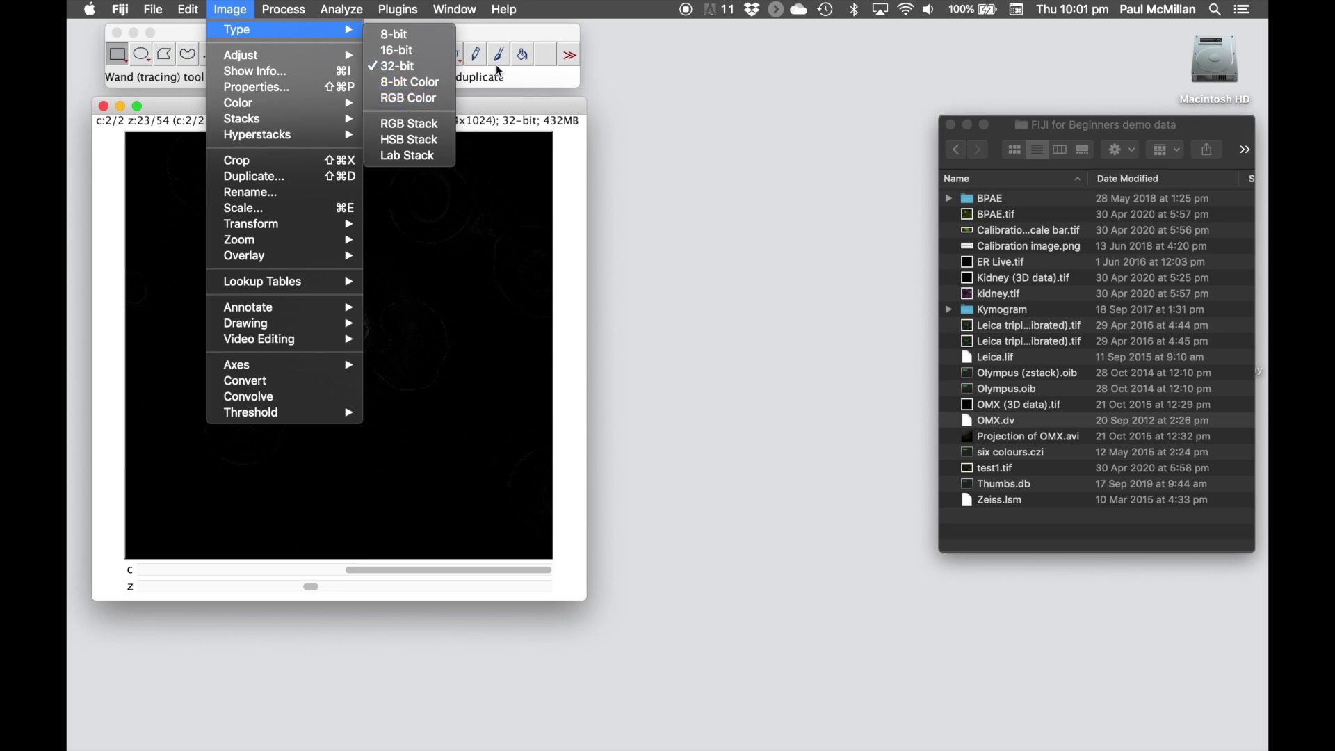
{"action": "left_click", "coordinate": [408, 101]}
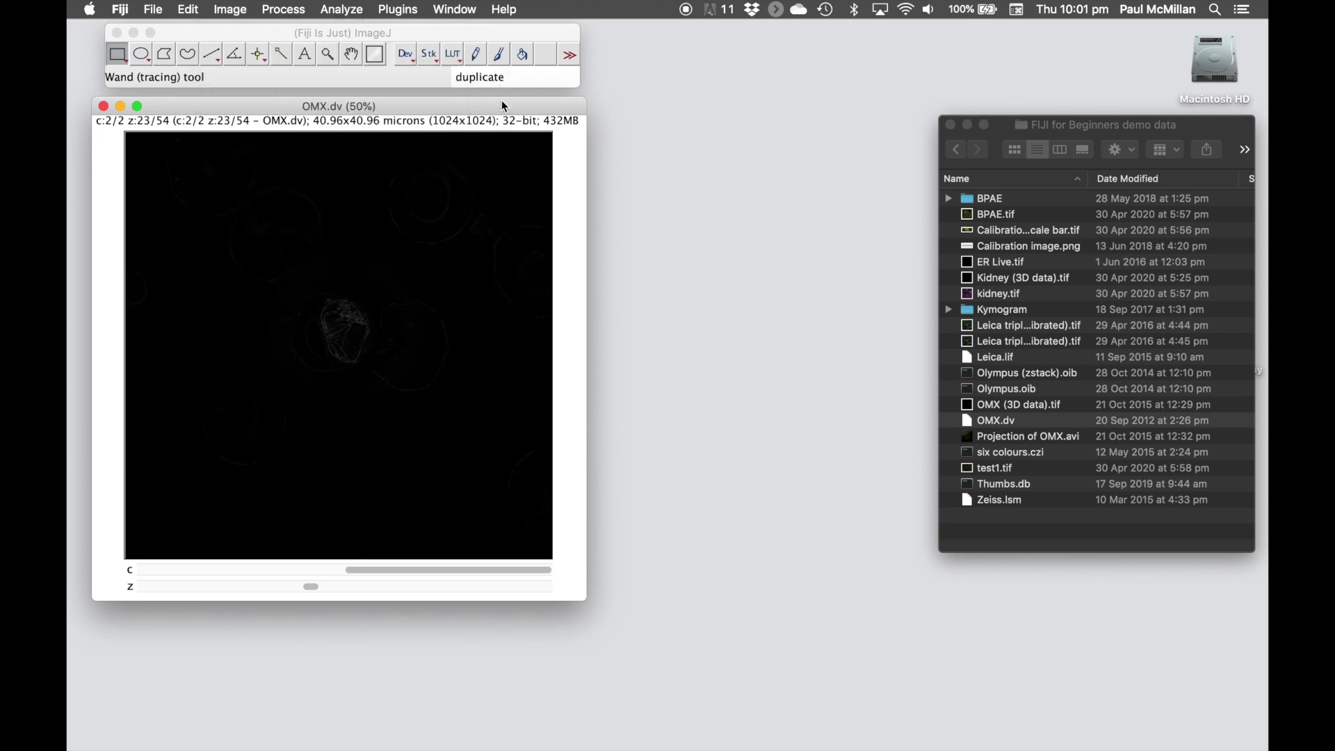
{"action": "left_click", "coordinate": [230, 10]}
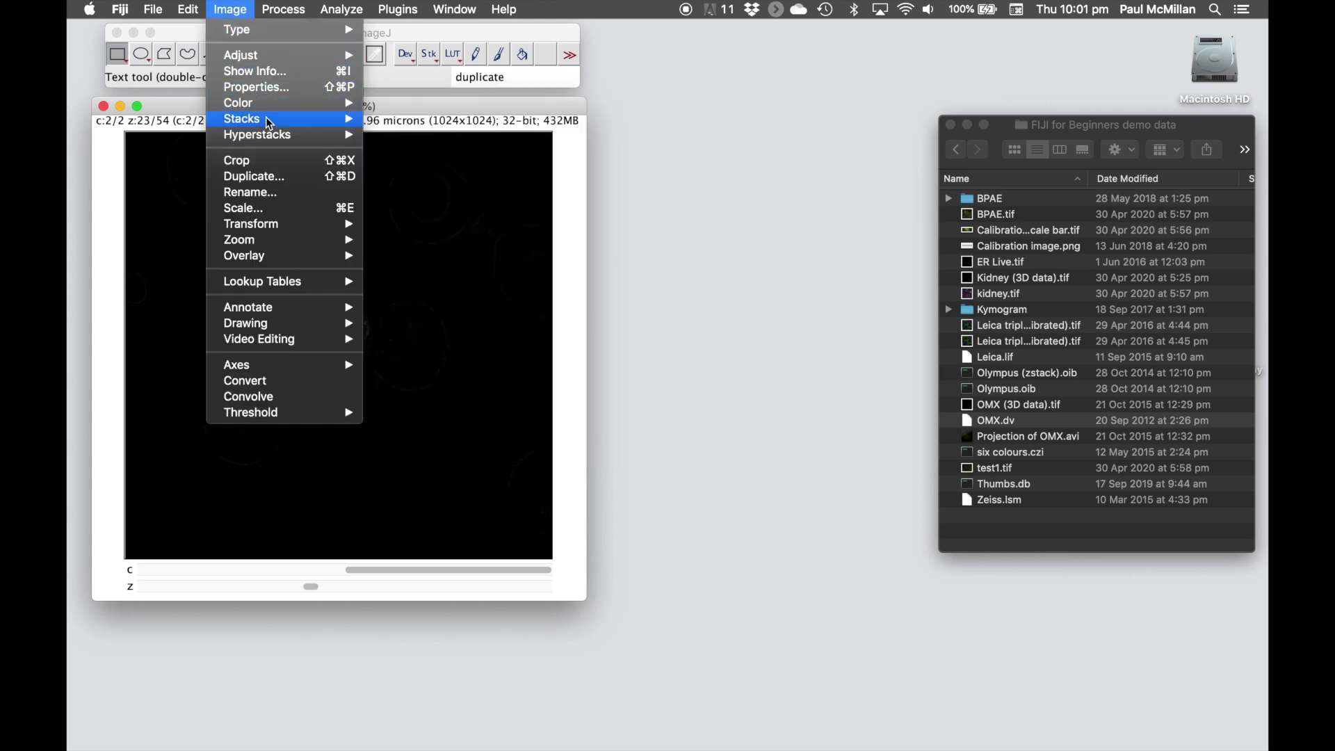
{"action": "mouse_move", "coordinate": [270, 122]}
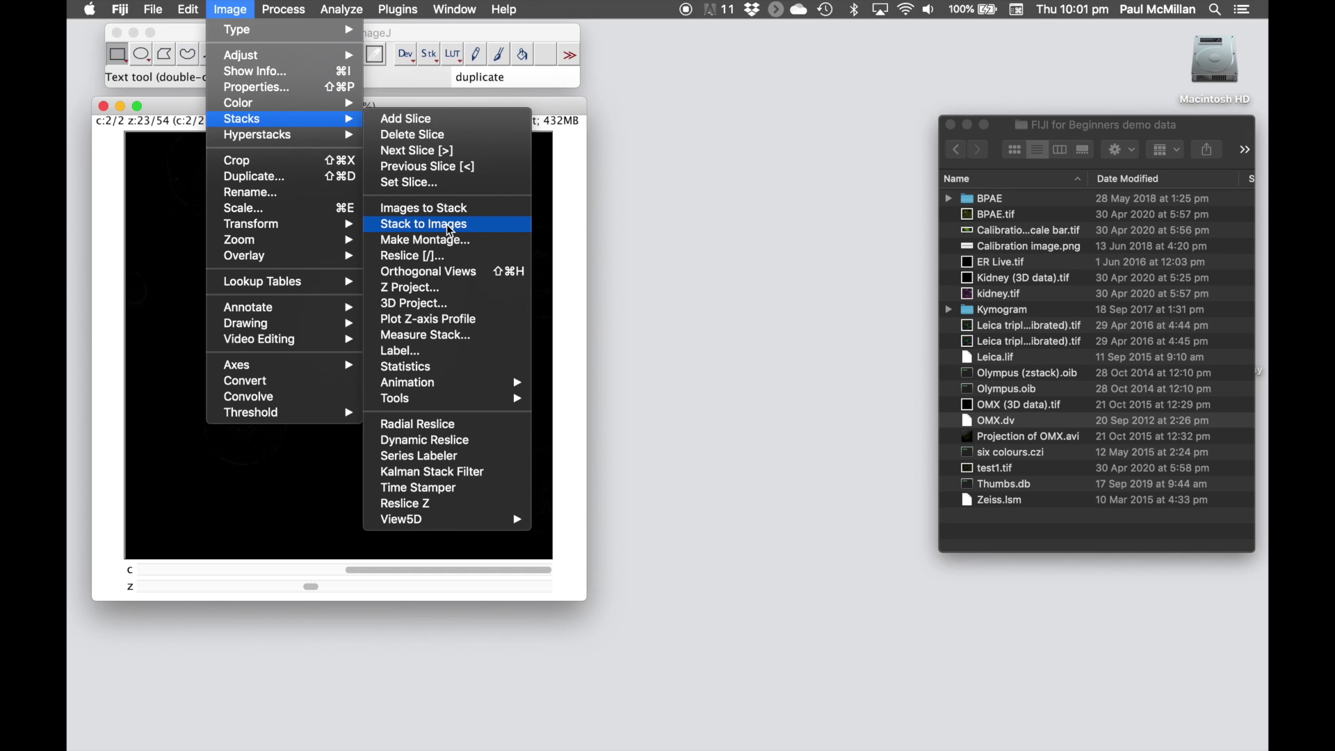
{"action": "left_click", "coordinate": [548, 109]}
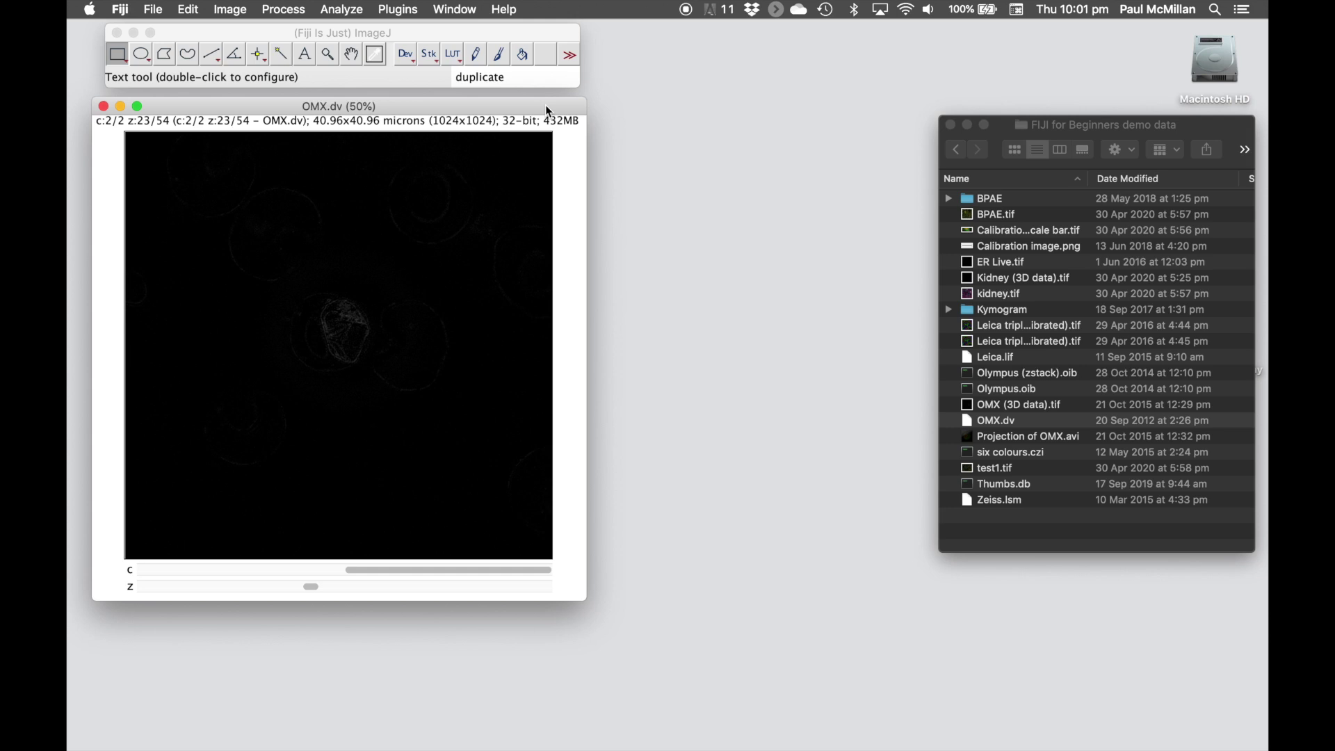
{"action": "left_click_drag", "start_coordinate": [548, 110], "coordinate": [556, 109]}
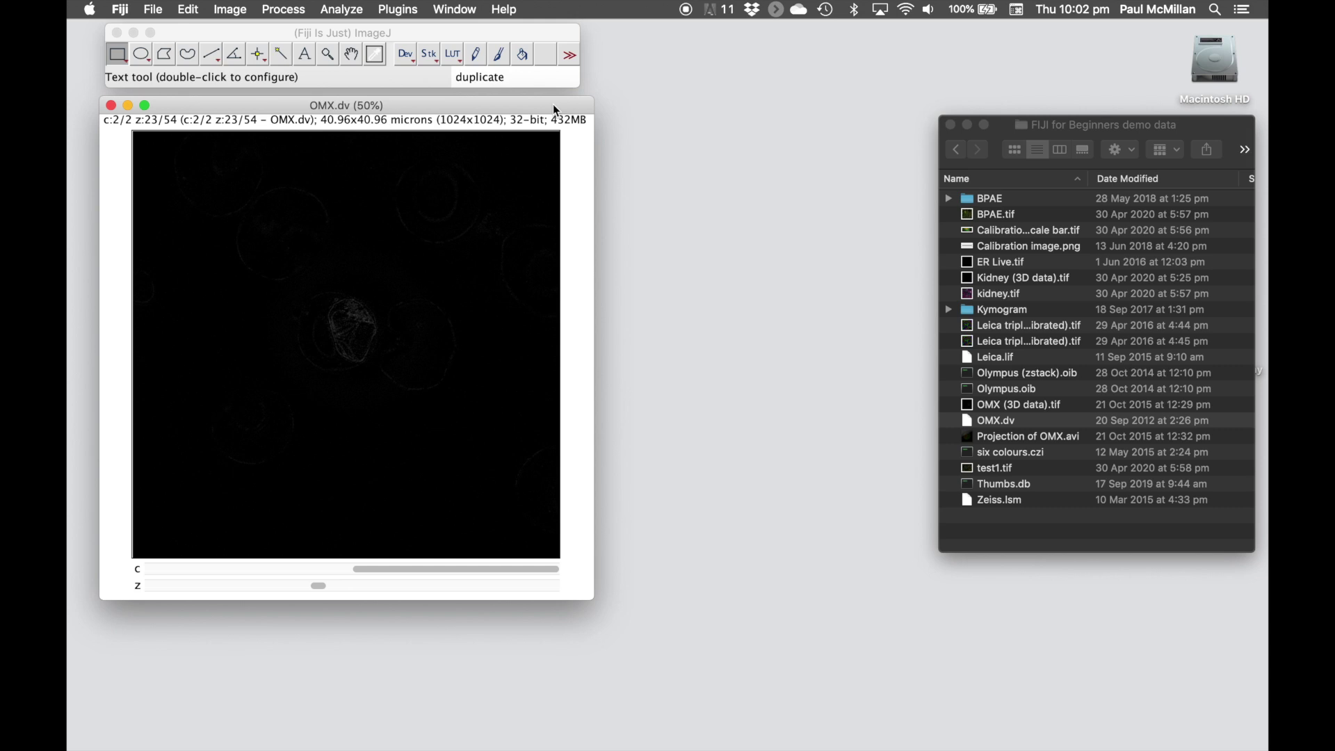
{"action": "key", "text": "minus"}
{"action": "key", "text": "minus"}
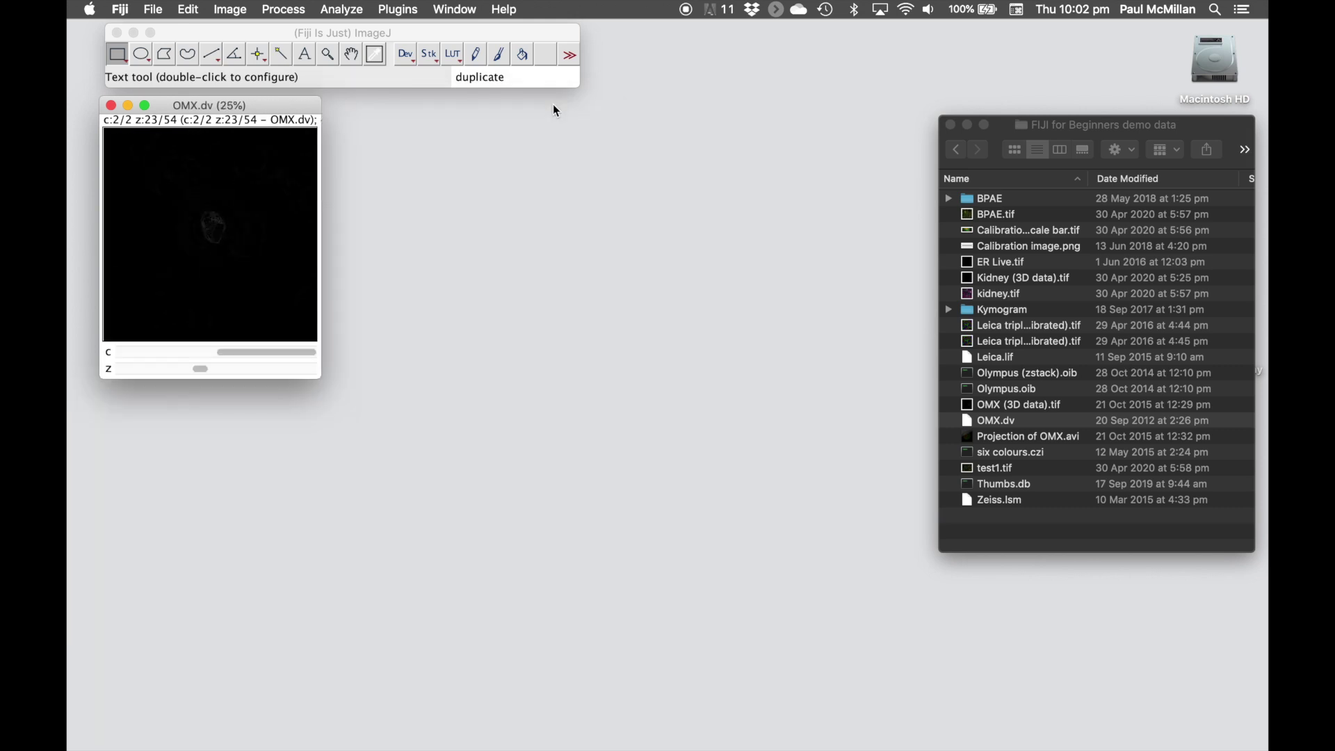
{"action": "key", "text": "plus"}
{"action": "key", "text": "plus"}
{"action": "key", "text": "minus"}
{"action": "key", "text": "minus"}
{"action": "key", "text": "minus"}
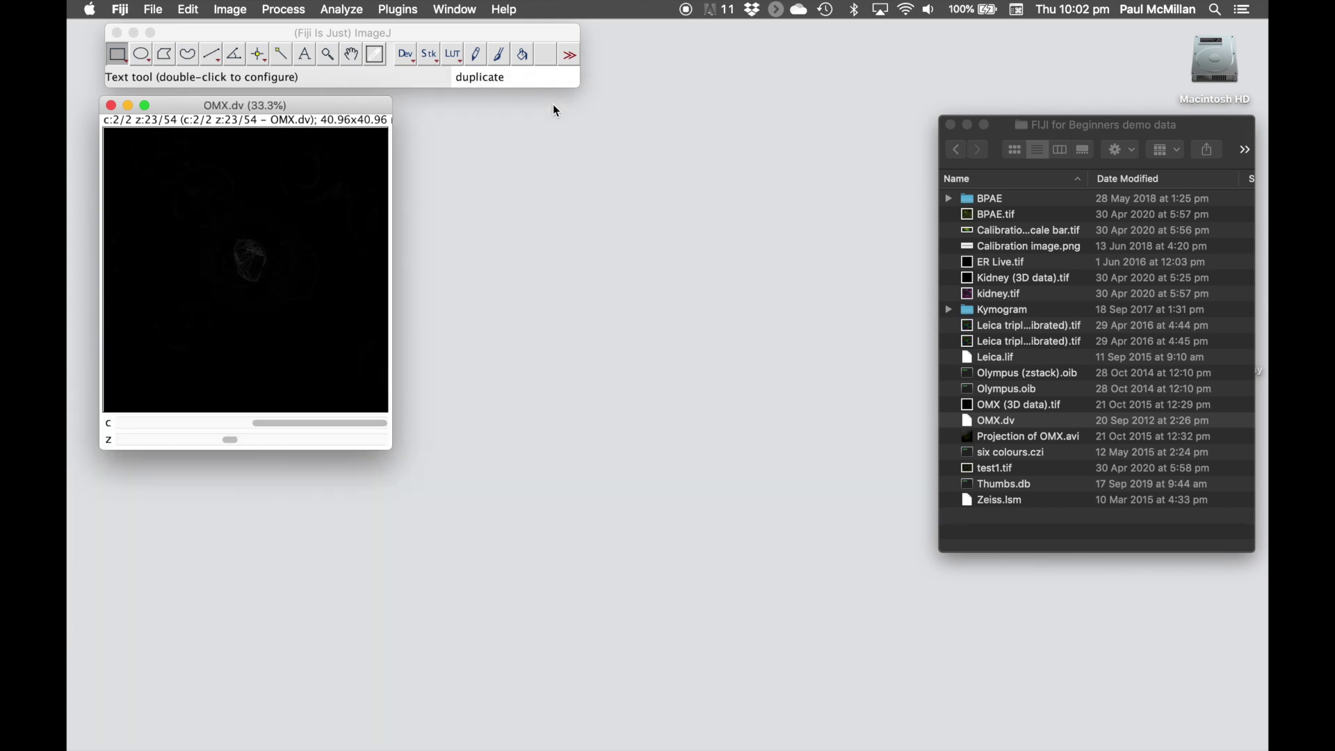
{"action": "key", "text": "plus"}
{"action": "key", "text": "plus"}
{"action": "key", "text": "plus"}
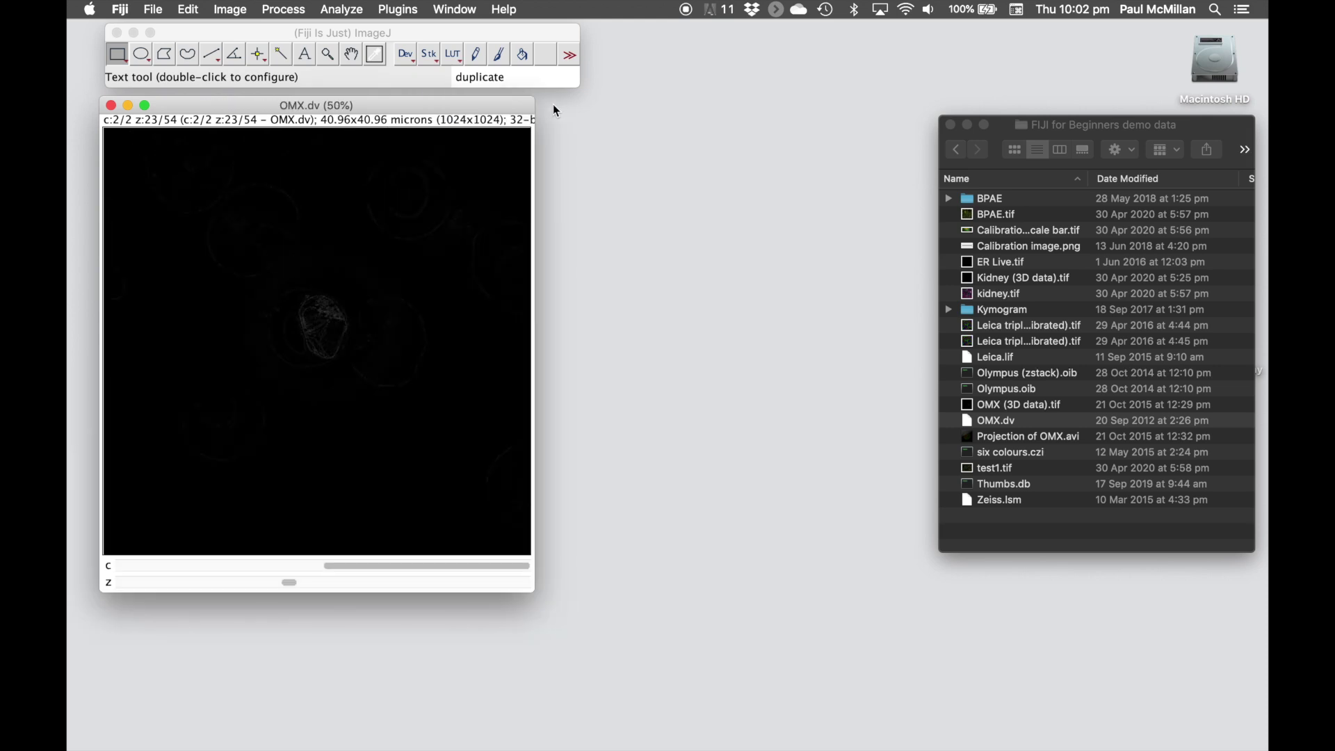
{"action": "key", "text": "minus"}
{"action": "key", "text": "minus"}
{"action": "key", "text": "plus"}
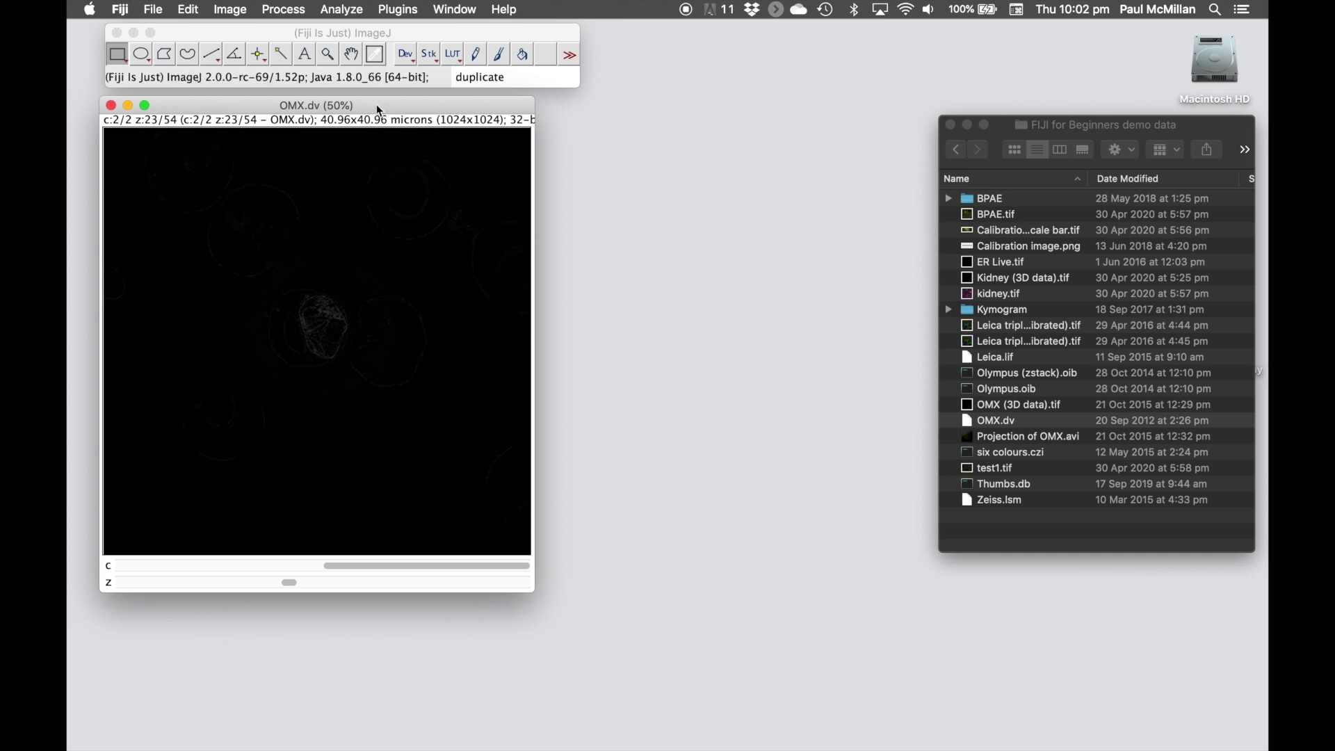
{"action": "left_click_drag", "start_coordinate": [377, 106], "coordinate": [377, 112]}
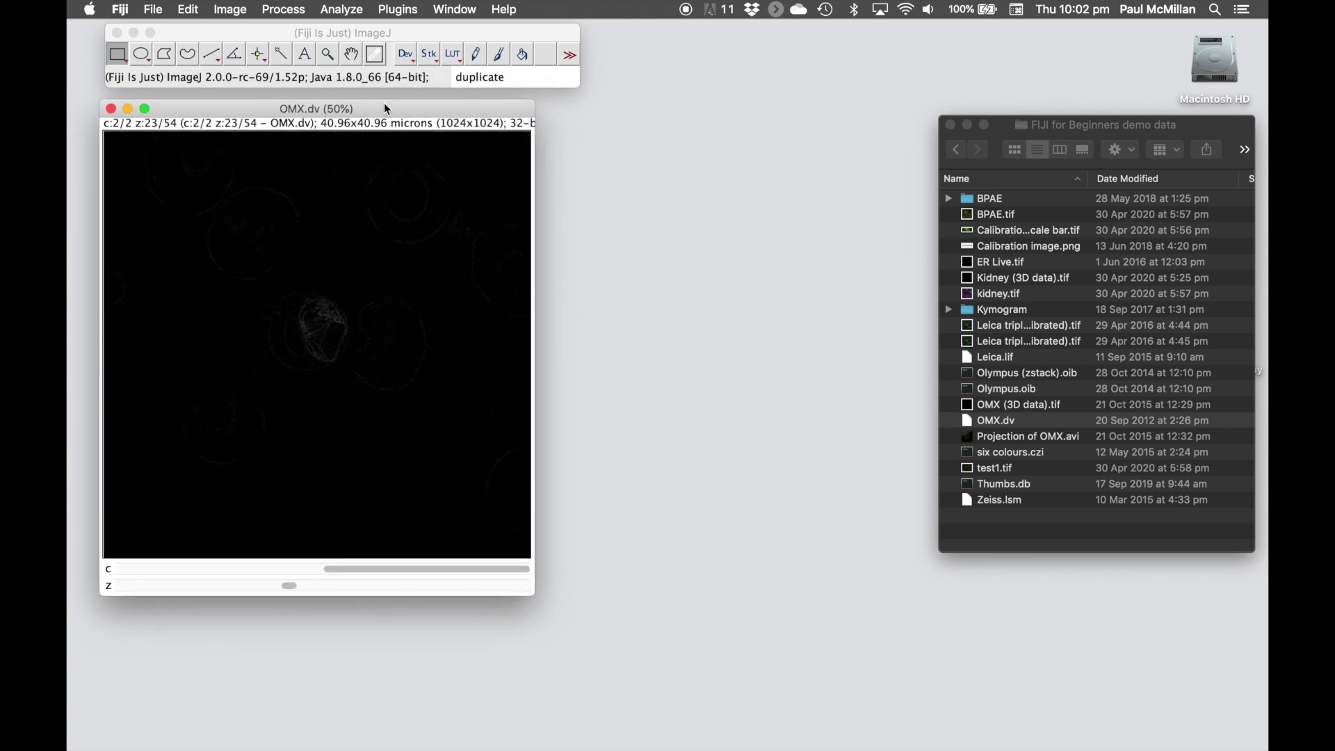
{"action": "mouse_move", "coordinate": [386, 109]}
{"action": "left_mouse_down"}
{"action": "mouse_move", "coordinate": [388, 136]}
{"action": "mouse_move", "coordinate": [389, 114]}
{"action": "left_mouse_up"}
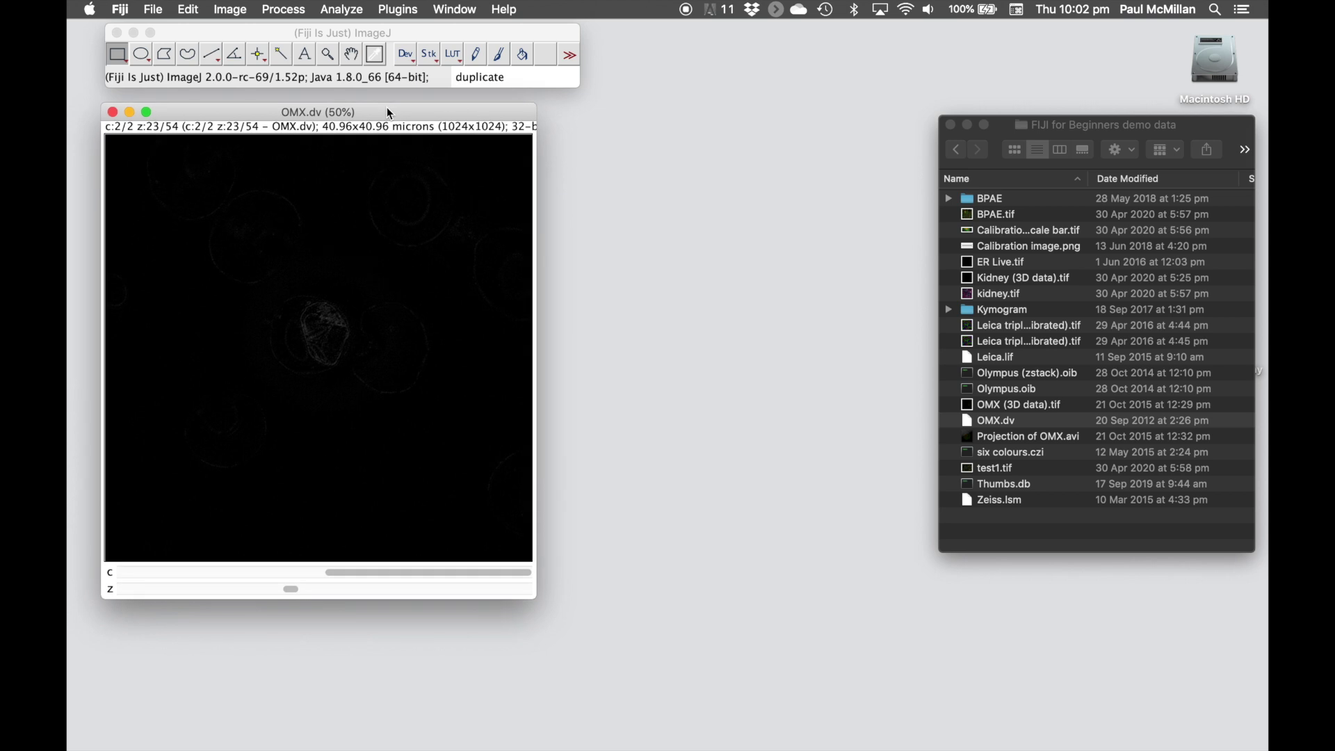
{"action": "left_click", "coordinate": [230, 10]}
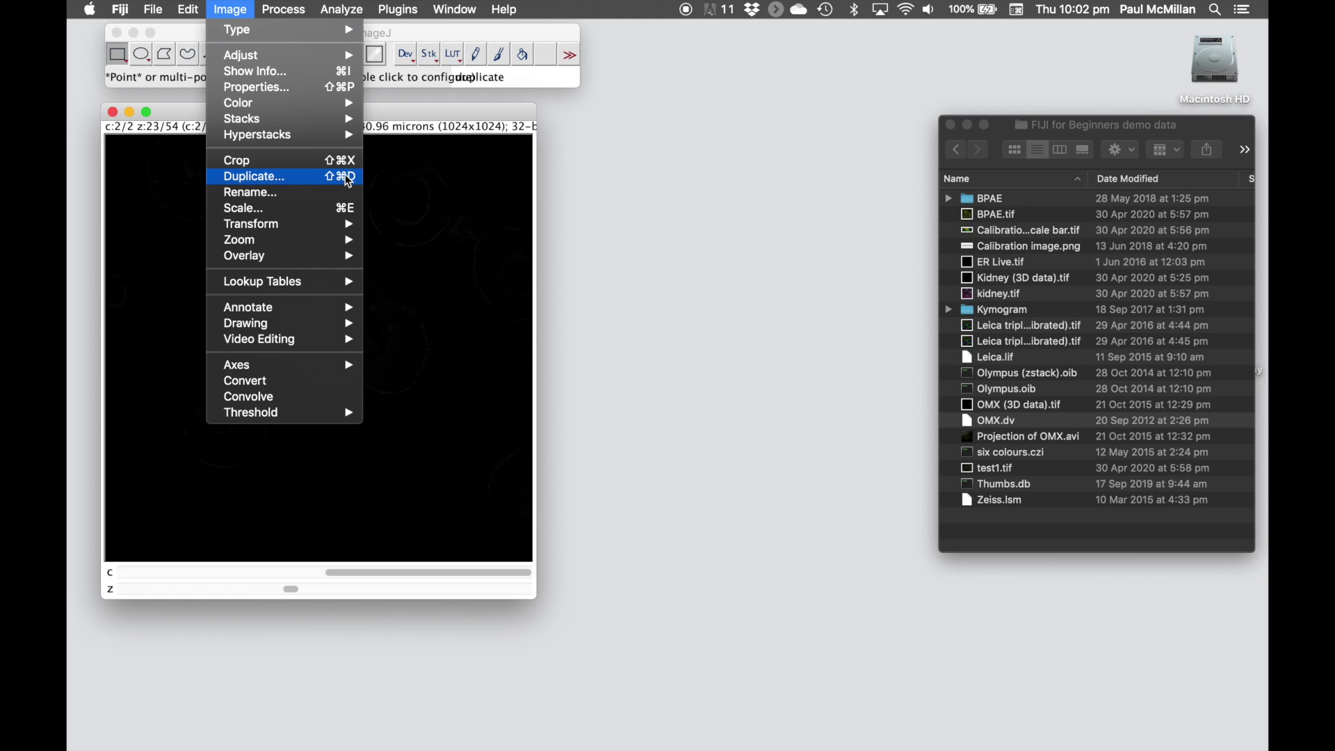
- Open Duplicate from the image's right-click menu, proposing OMX-1.dv with channels 1-2, slices 1-54
{"action": "left_click", "coordinate": [420, 256]}
{"action": "right_click", "coordinate": [344, 305]}
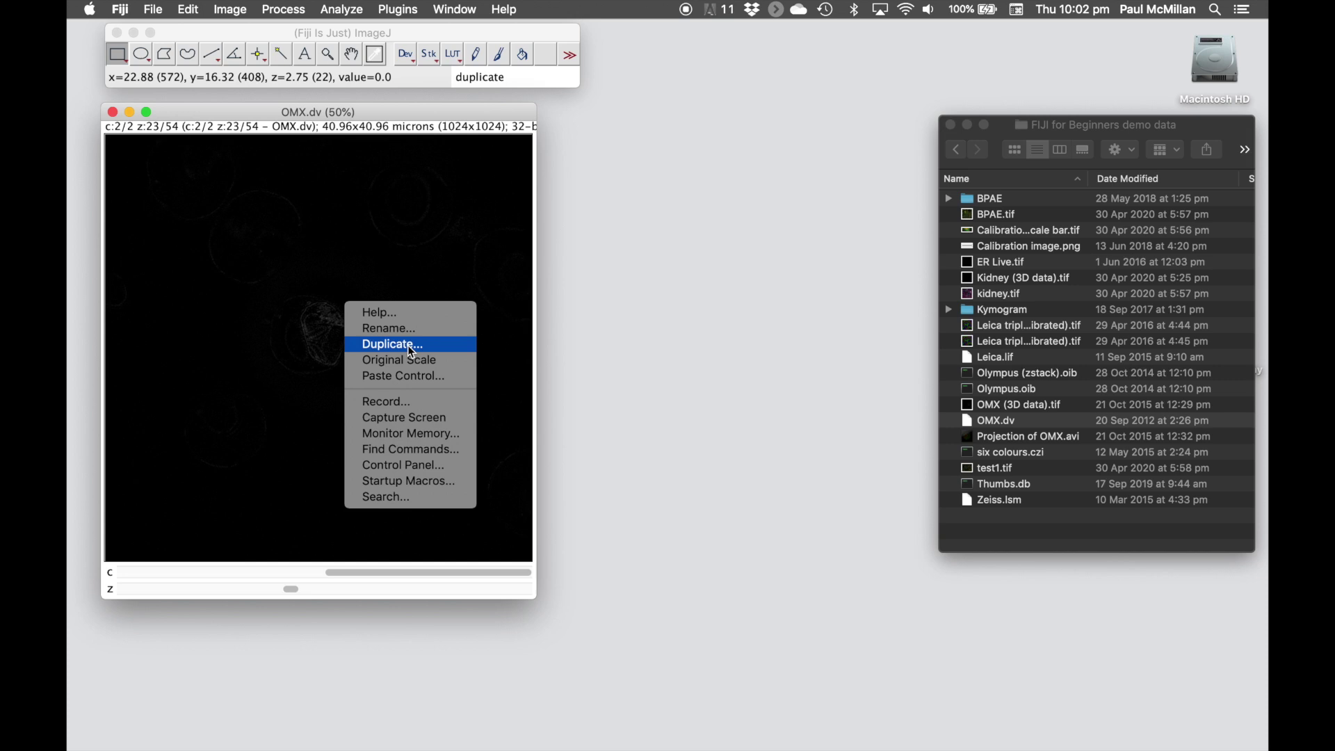
{"action": "left_click", "coordinate": [450, 112]}
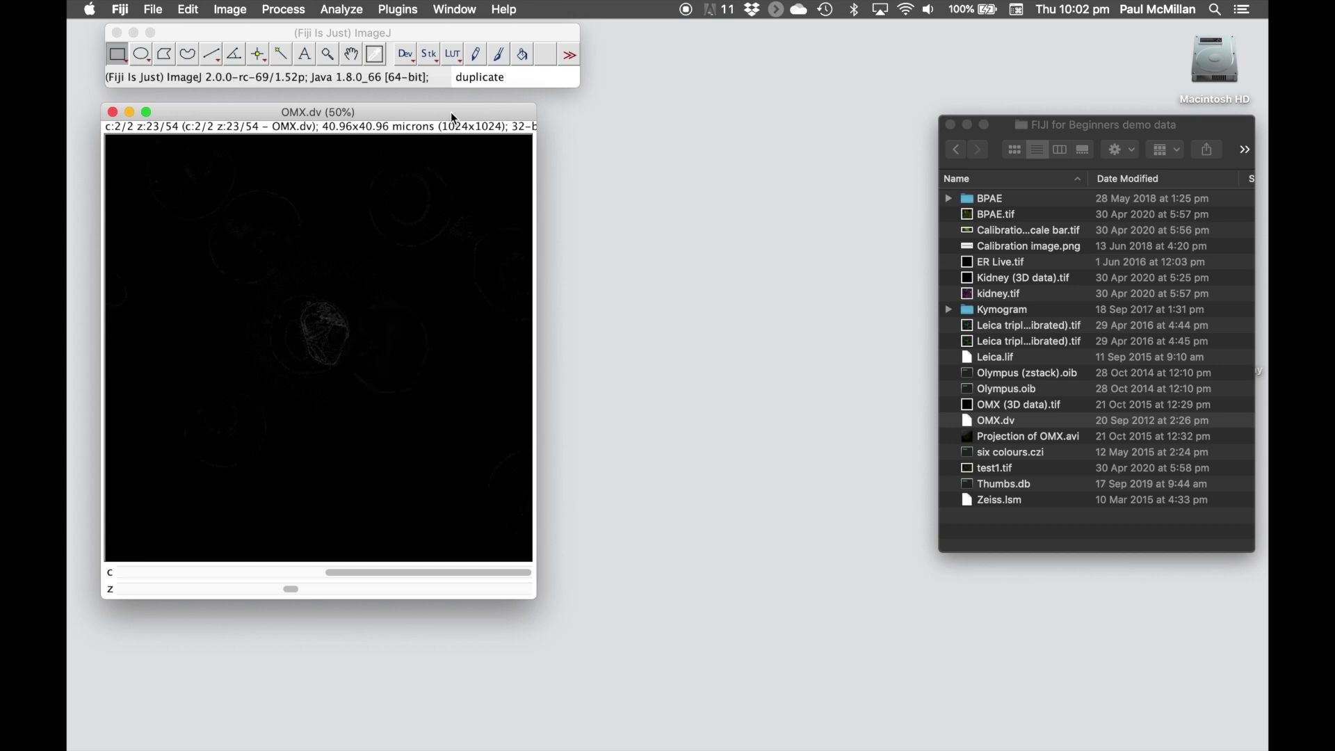
{"action": "right_click", "coordinate": [407, 266]}
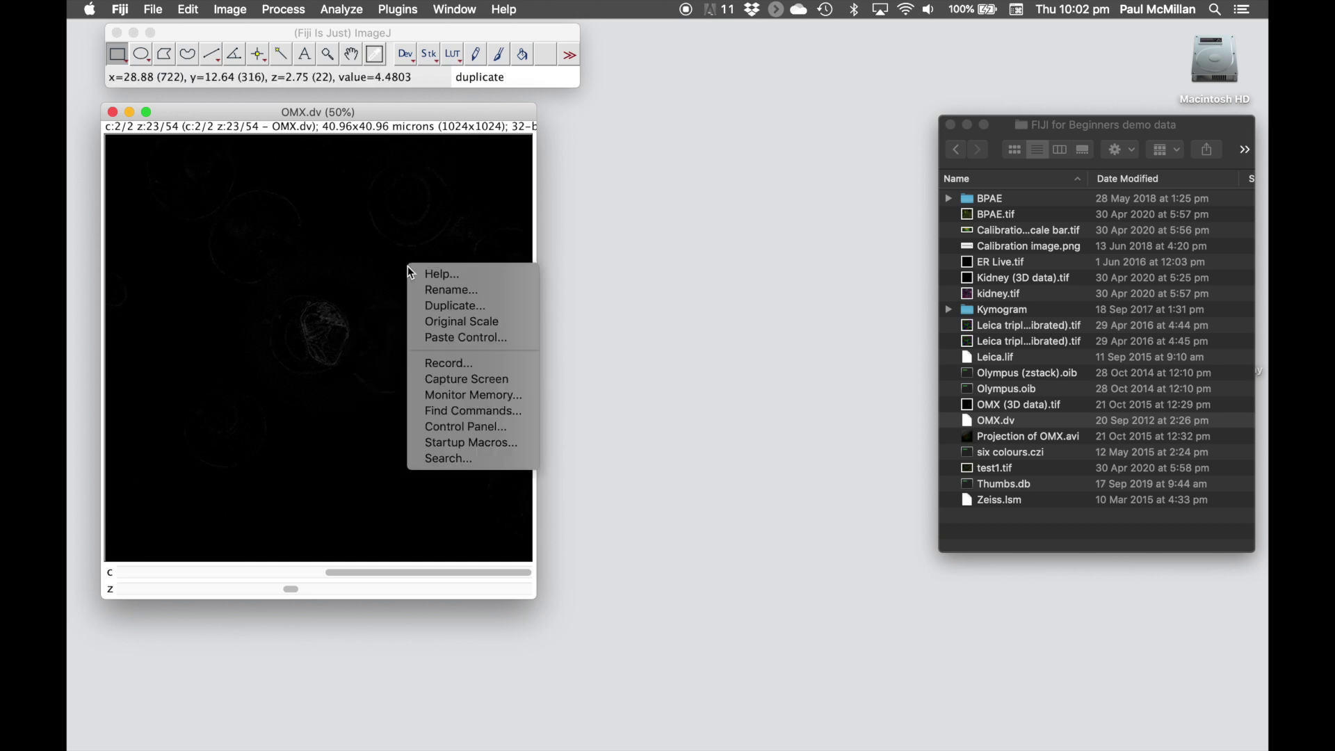
{"action": "left_click", "coordinate": [455, 306]}
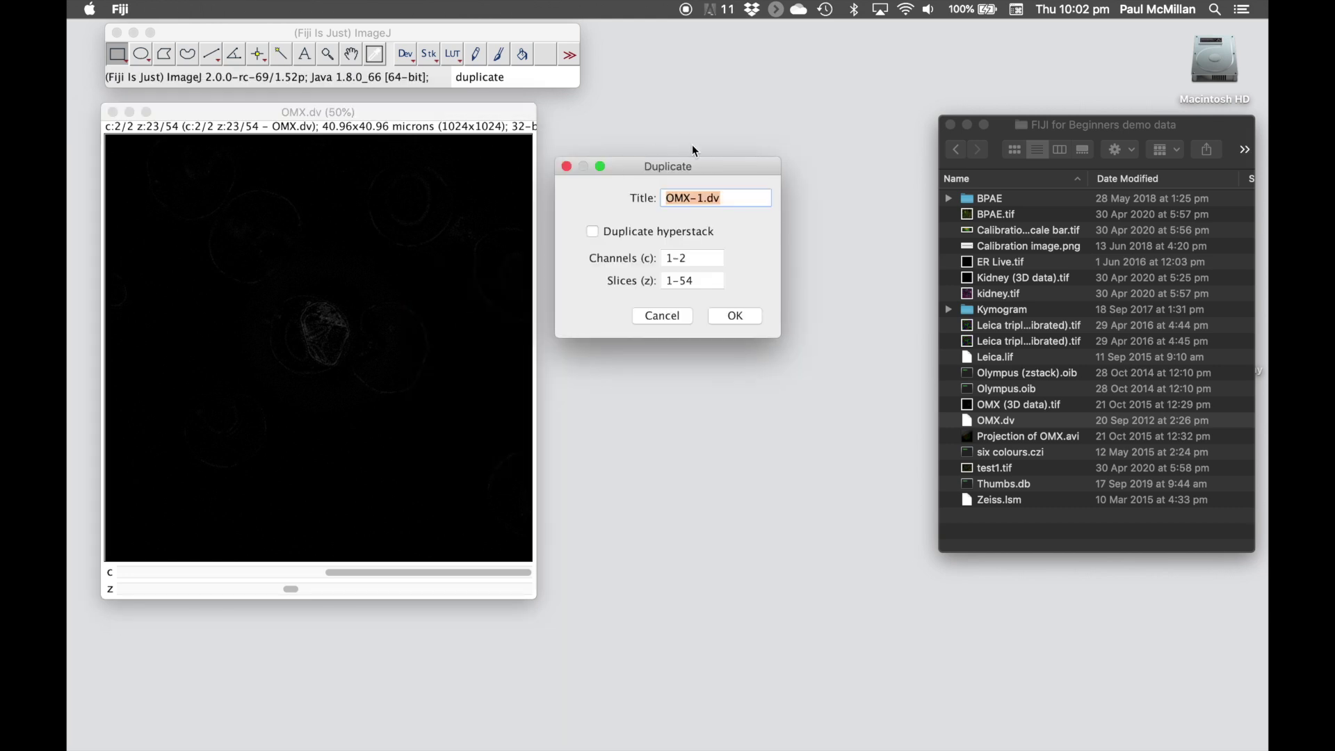